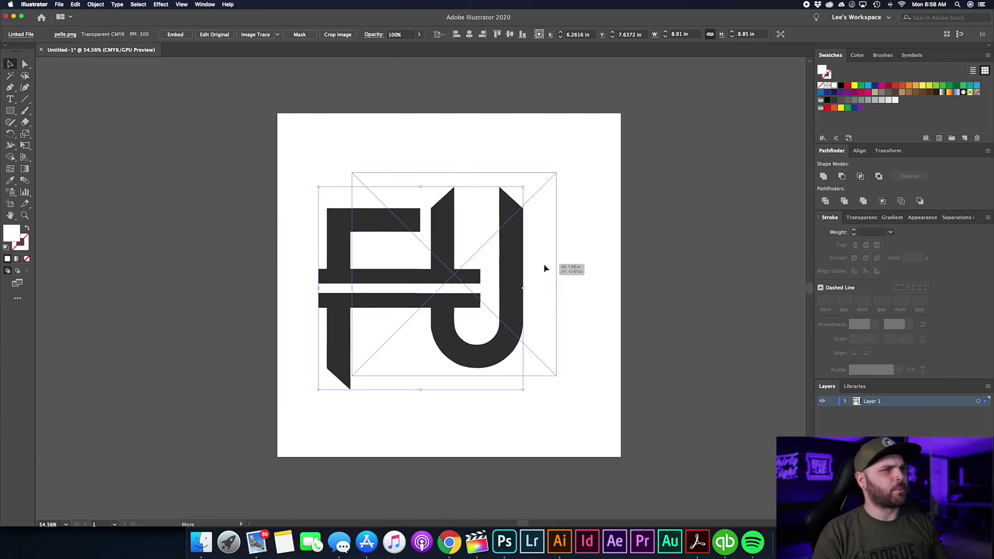
left_click(610, 273)
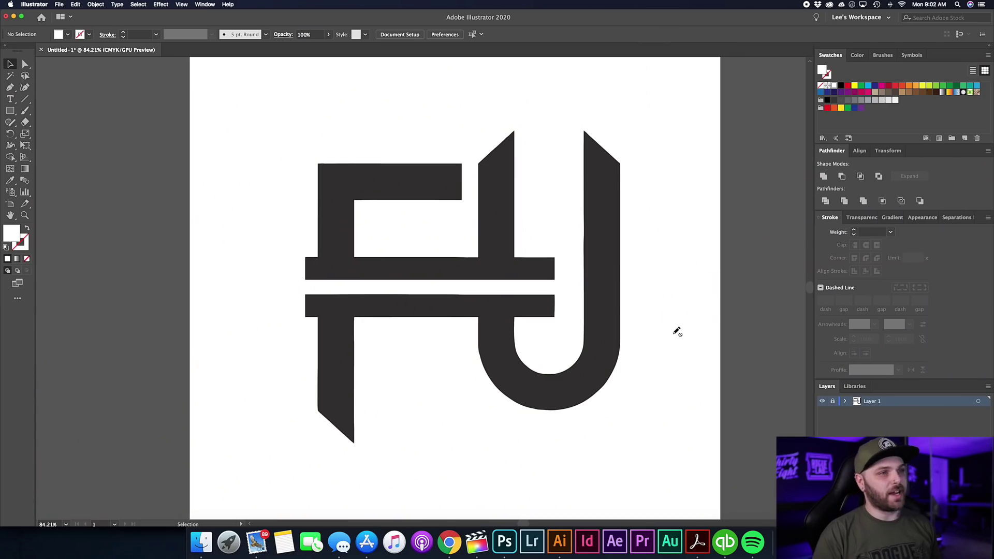
scroll(553, 304, "up", 5)
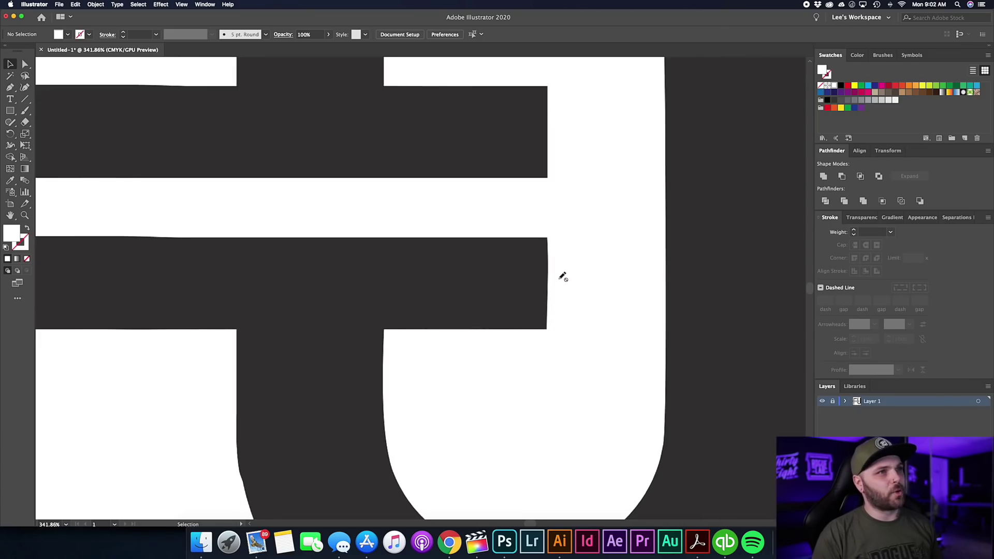
scroll(479, 250, "down", 5)
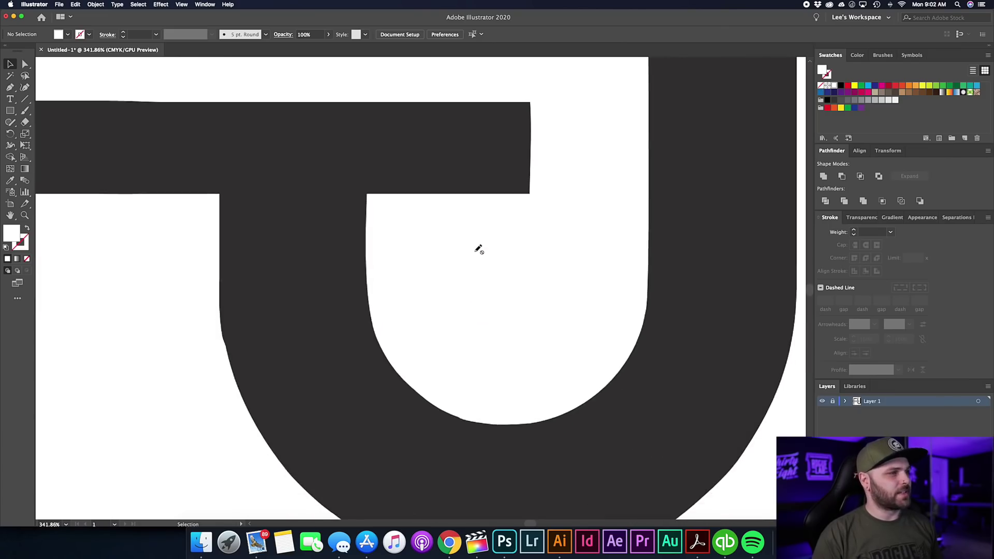
scroll(227, 346, "down", 4)
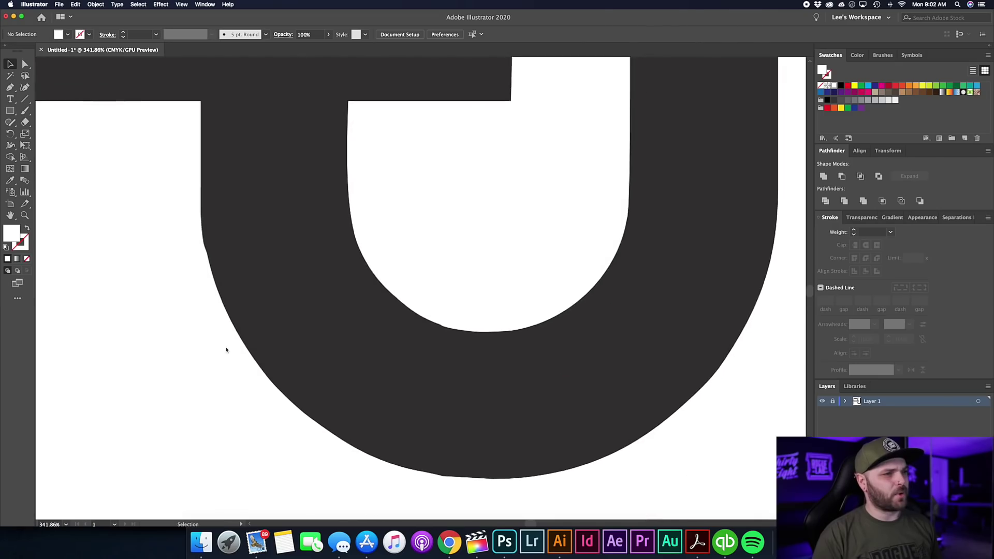
scroll(486, 455, "down", 2)
scroll(473, 420, "up", 3)
scroll(472, 420, "up", 5)
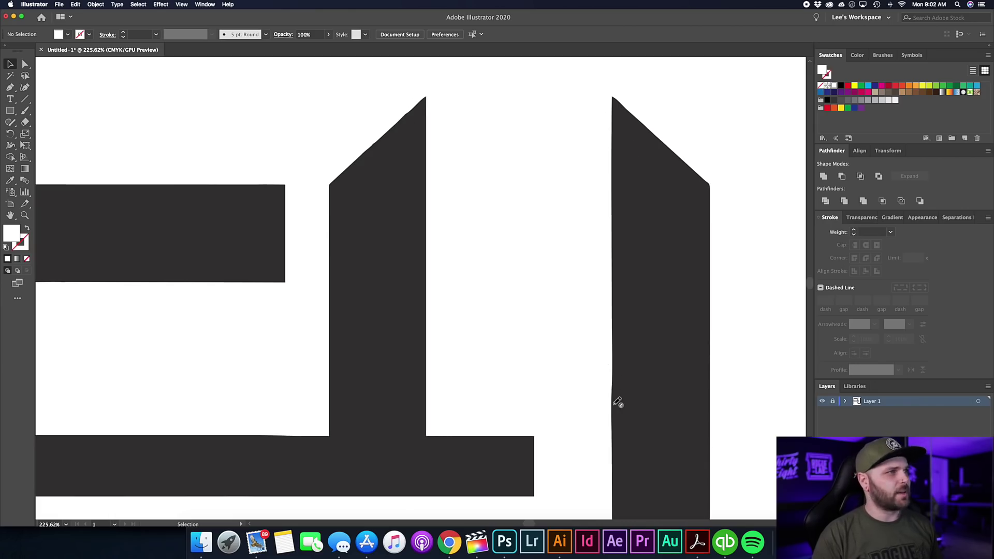
scroll(244, 290, "down", 1)
scroll(269, 270, "left", 3)
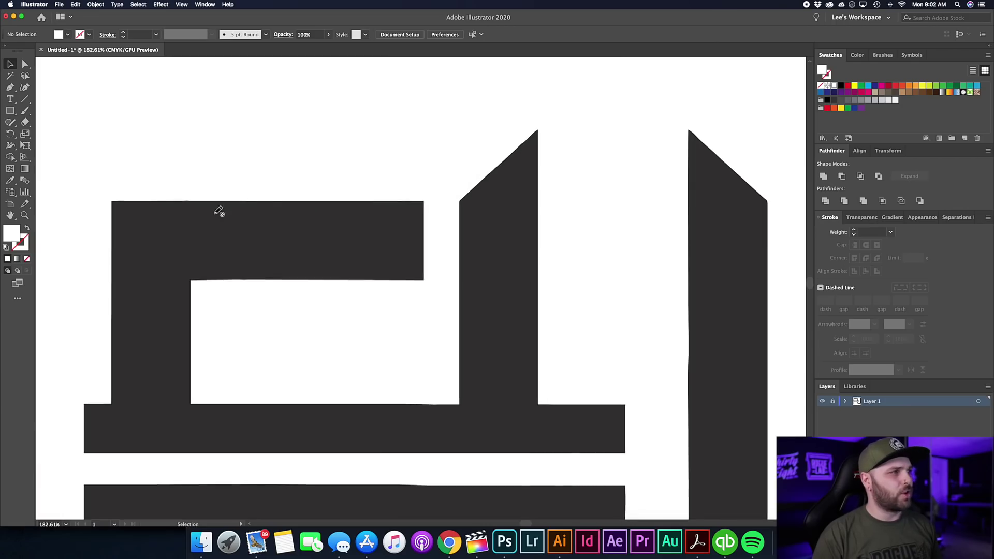
scroll(141, 291, "left", 3)
scroll(159, 288, "down", 5)
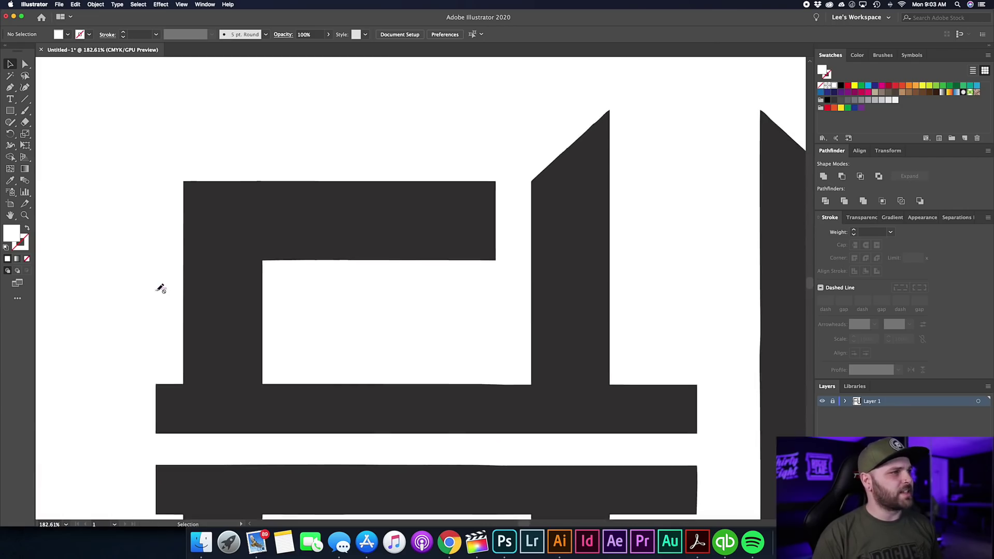
scroll(157, 311, "down", 5)
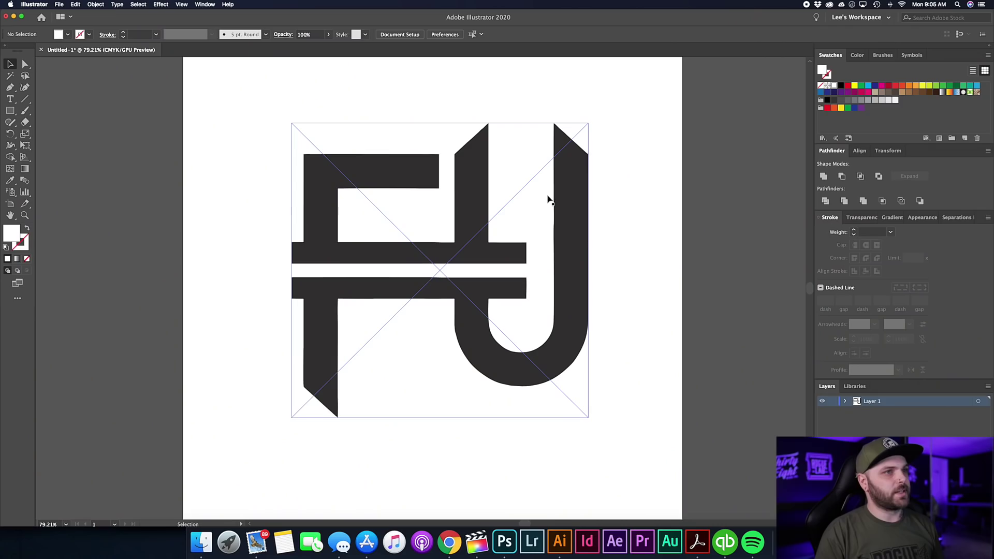
left_click(573, 203)
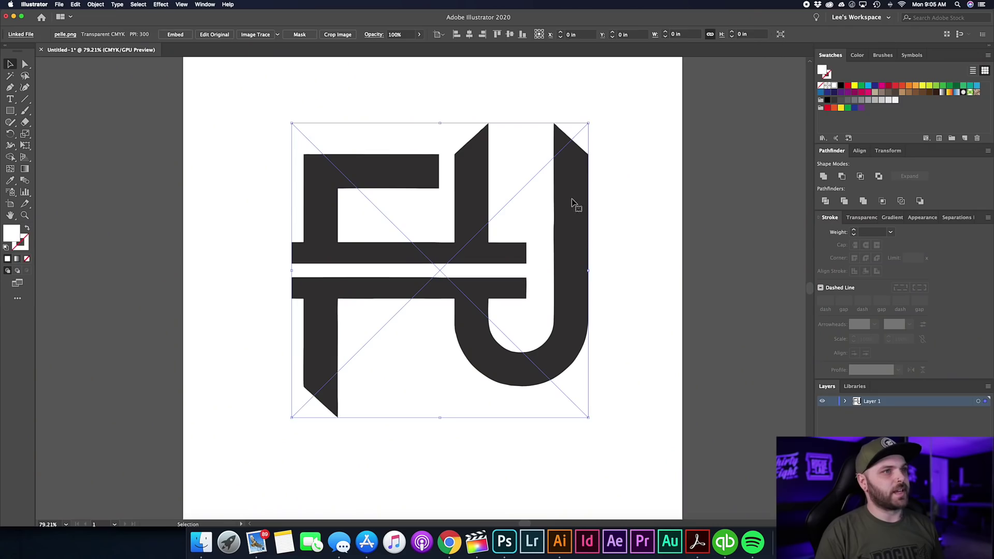
left_click(252, 35)
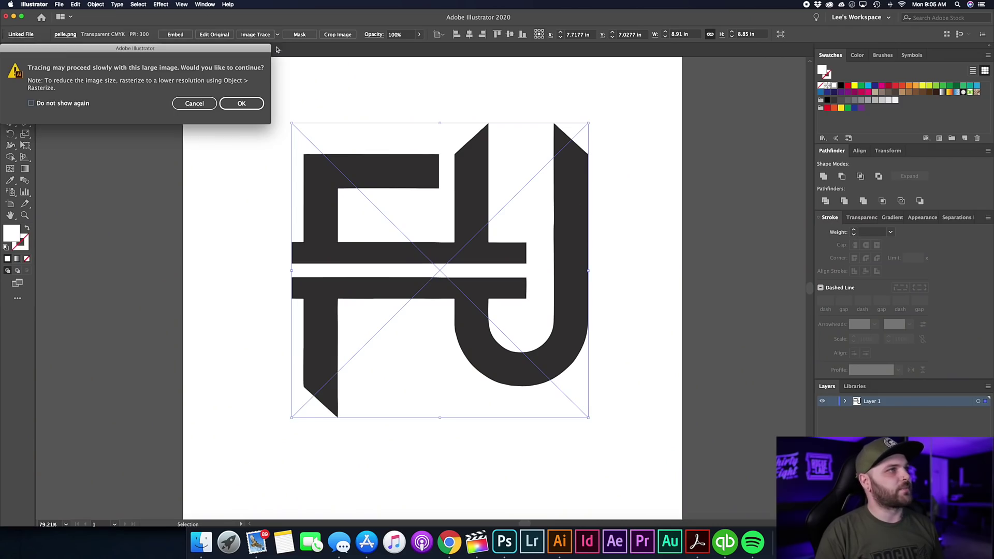
left_click(240, 104)
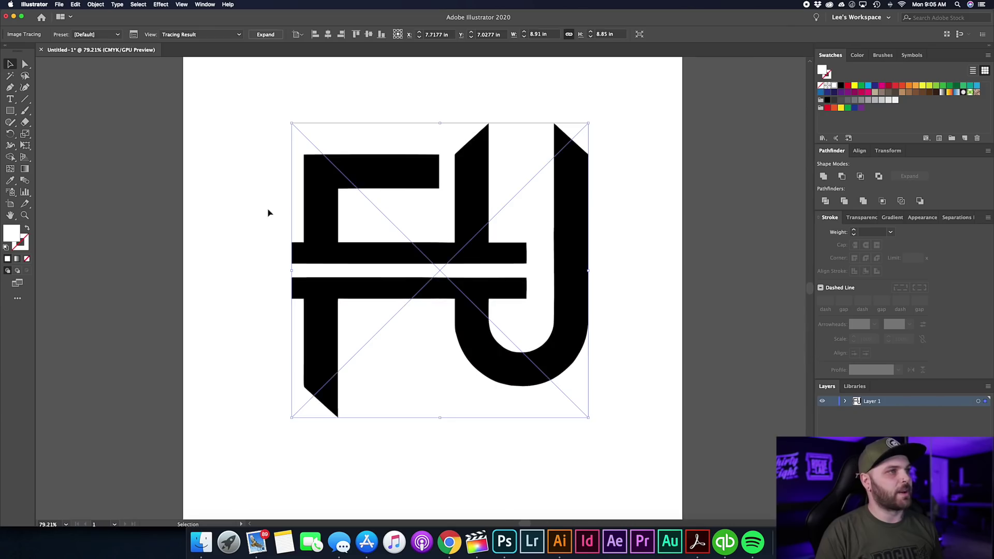
scroll(264, 214, "up", 4)
scroll(273, 224, "up", 5)
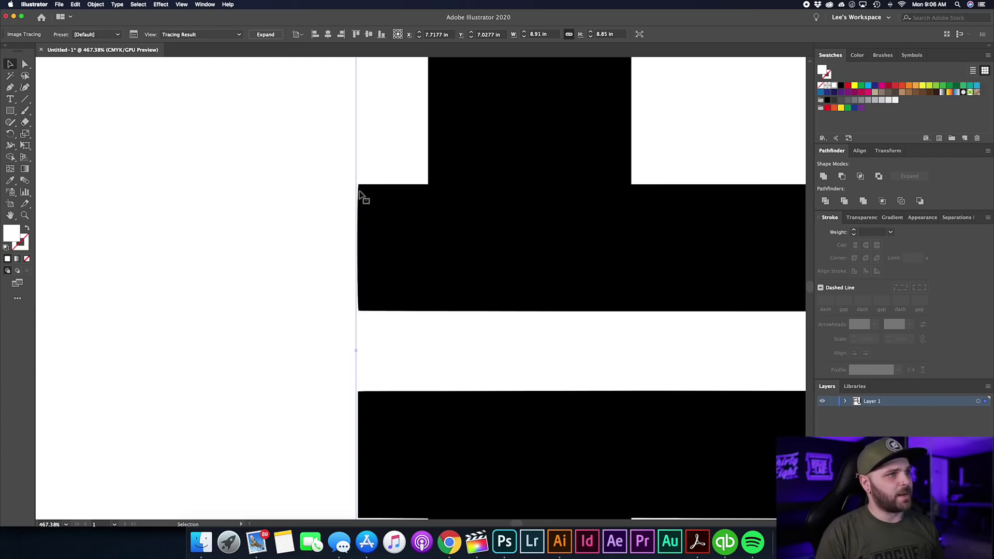
scroll(412, 252, "down", 4)
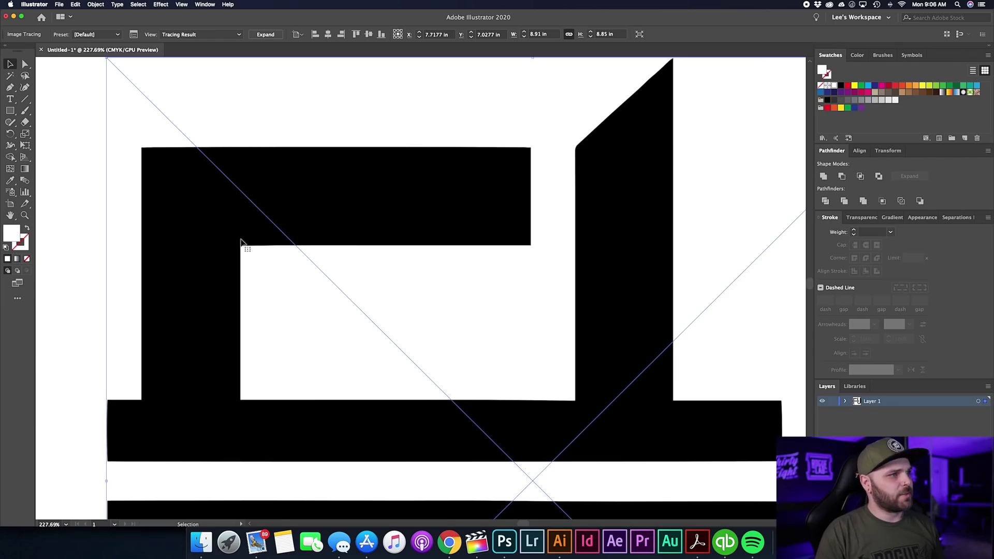
scroll(261, 414, "down", 8)
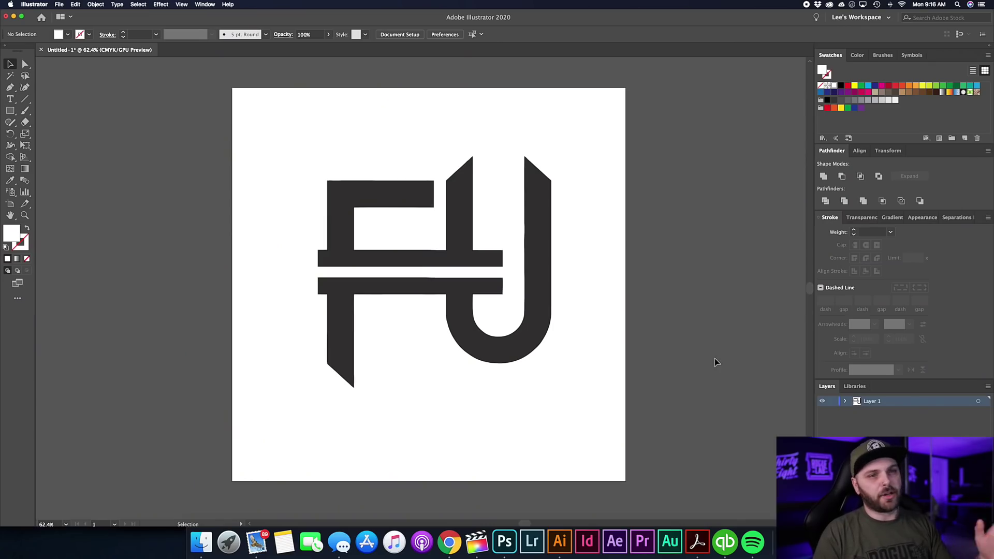
Step: Turn Layer 1's FJ reference into a dimmed, locked template and add Layer 2 above it
left_click(540, 279)
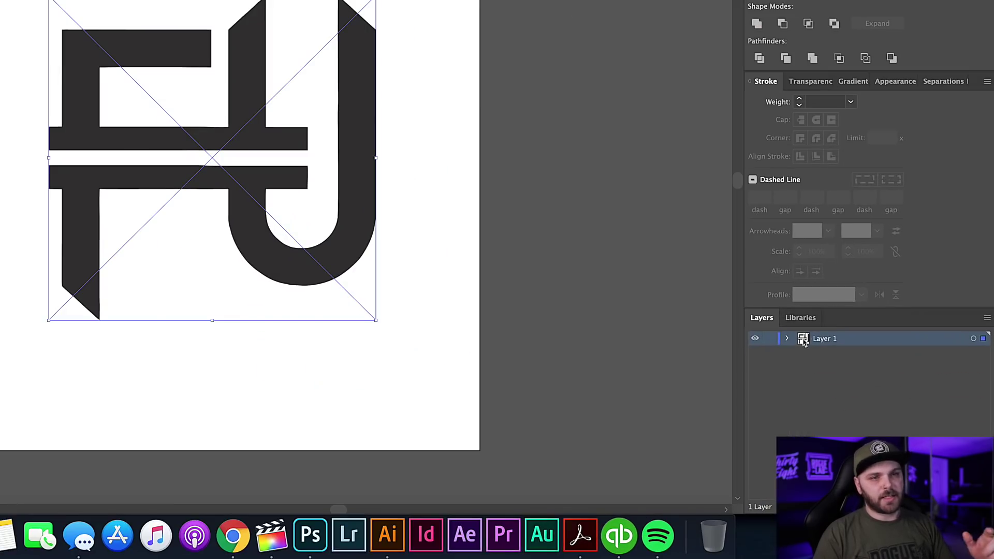
double_click(803, 339)
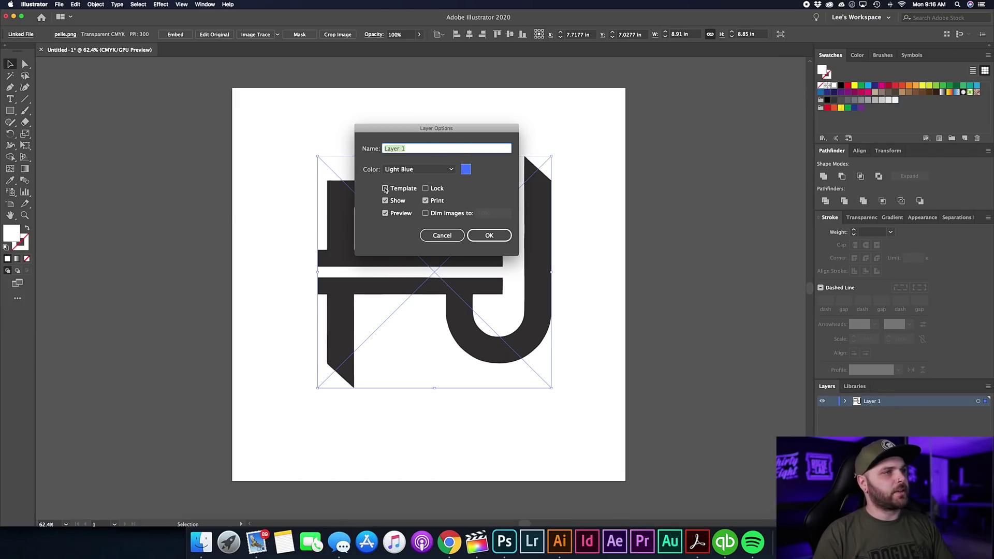
left_click(489, 236)
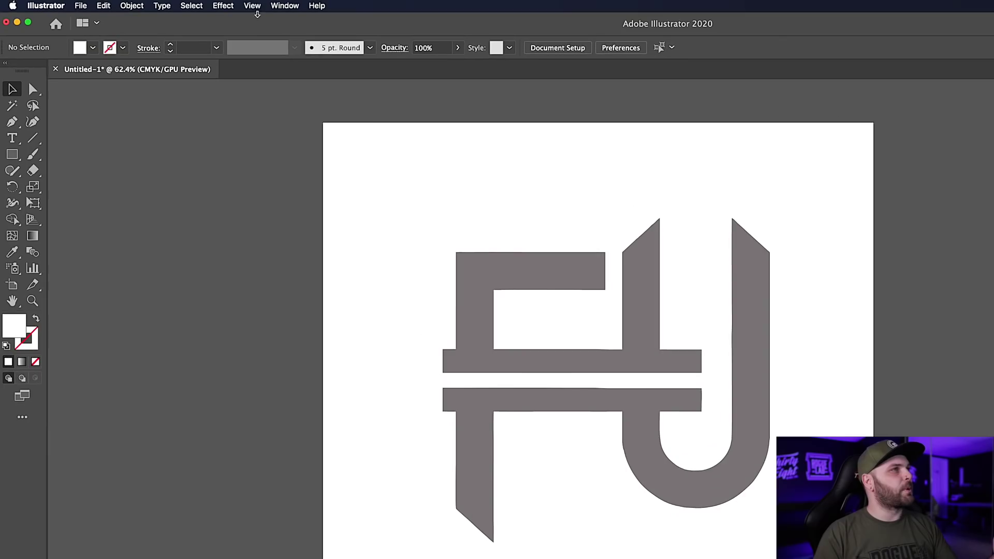
left_click(181, 5)
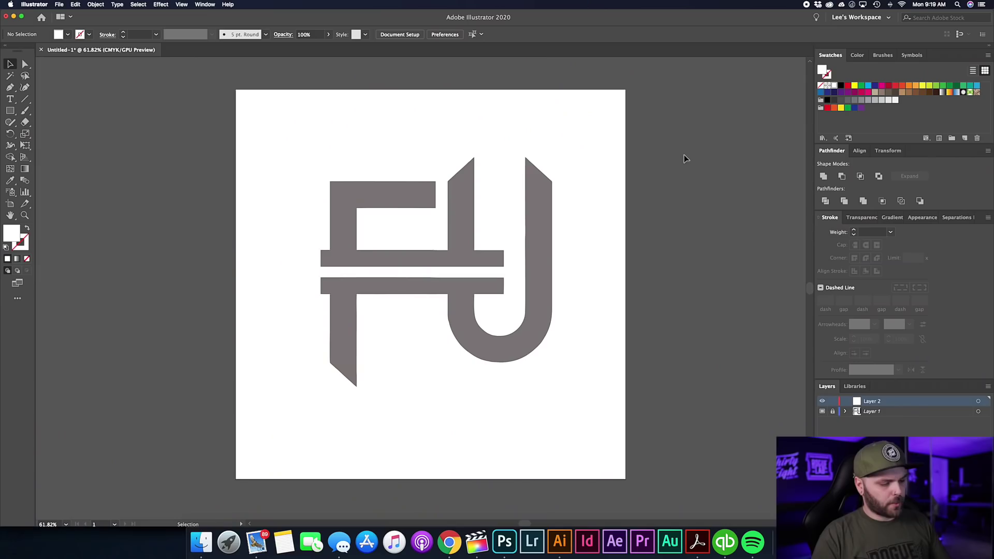
Step: Show the rulers and add horizontal guides along the letters' tops and the U and F bottoms
key("super+r")
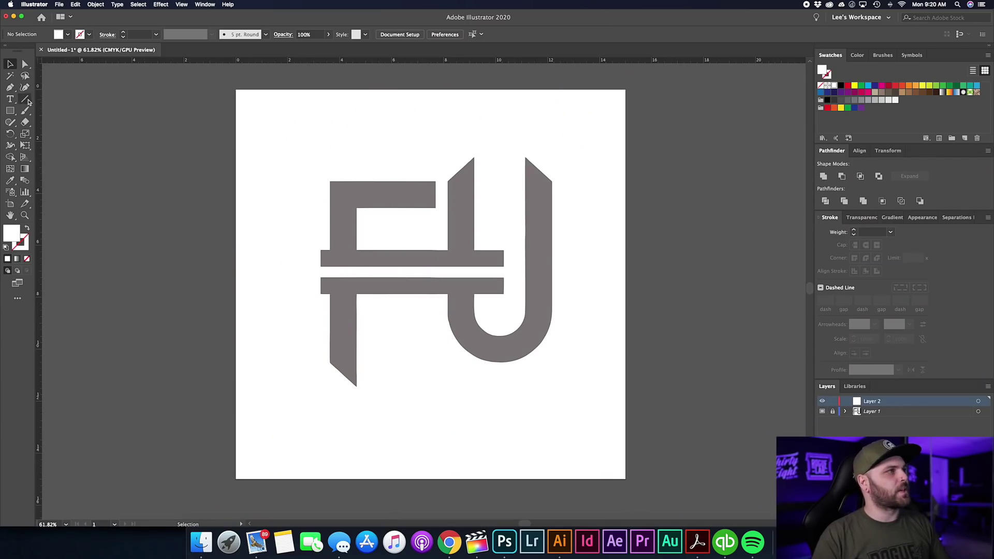
left_click_drag(470, 62, 472, 123)
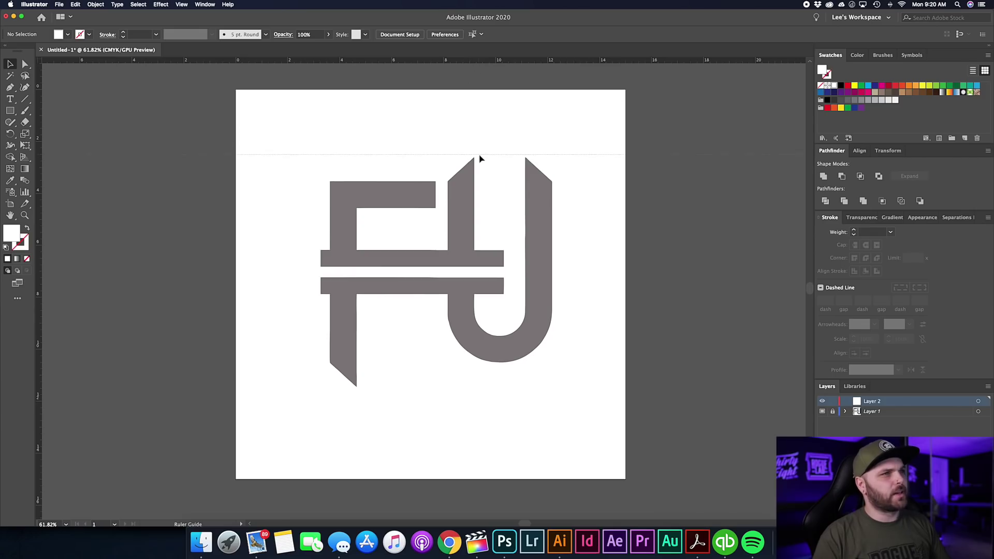
left_click_drag(483, 162, 492, 157)
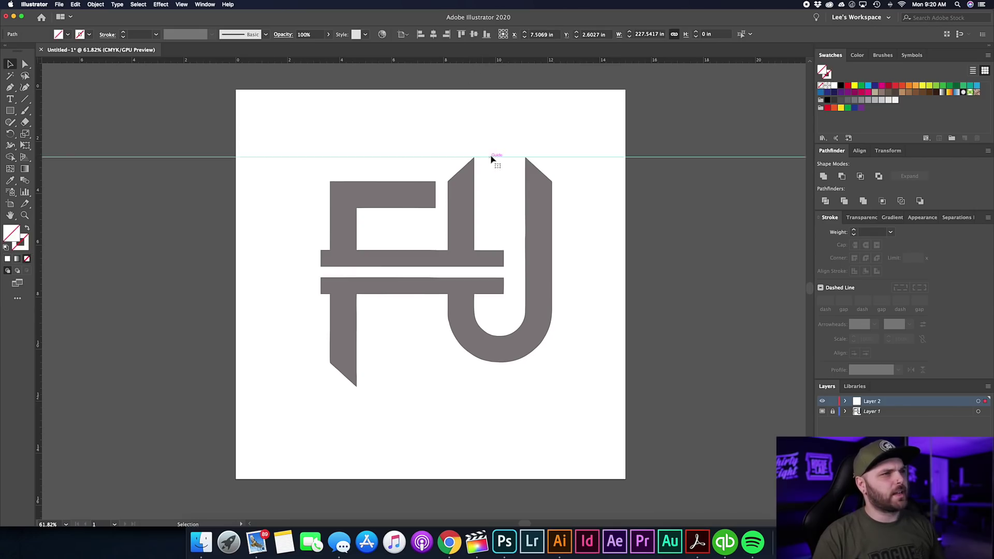
scroll(490, 156, "up", 8)
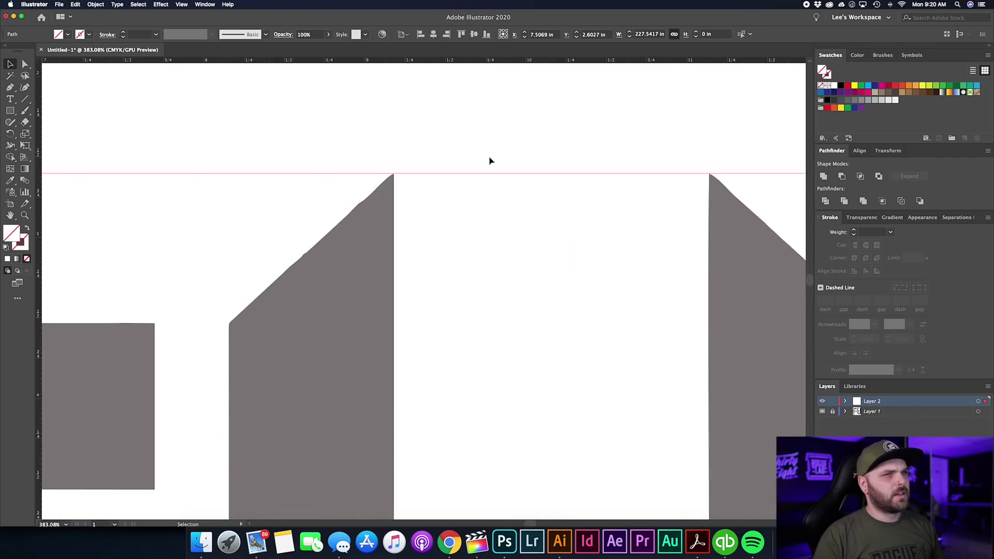
scroll(490, 160, "down", 7)
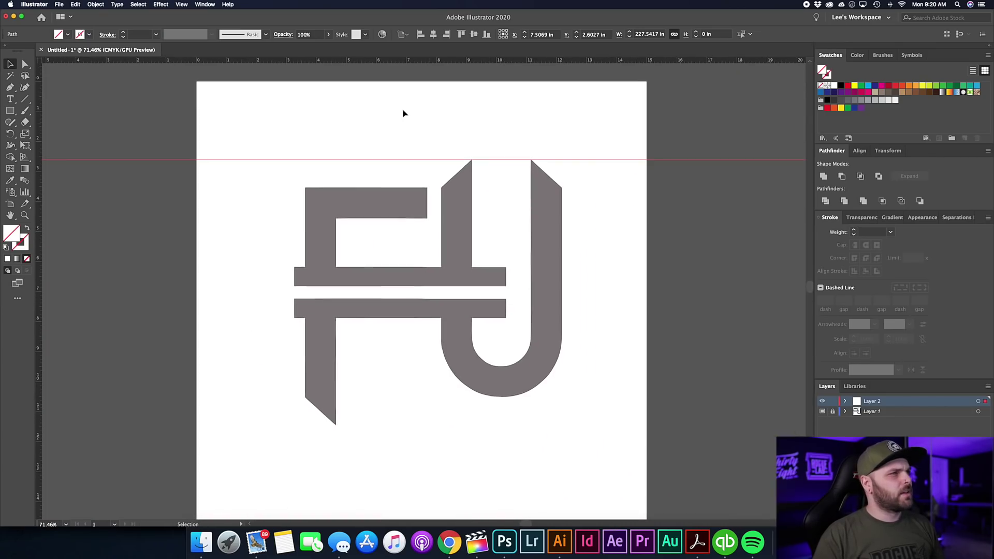
left_click_drag(342, 57, 389, 235)
left_click_drag(450, 401, 450, 399)
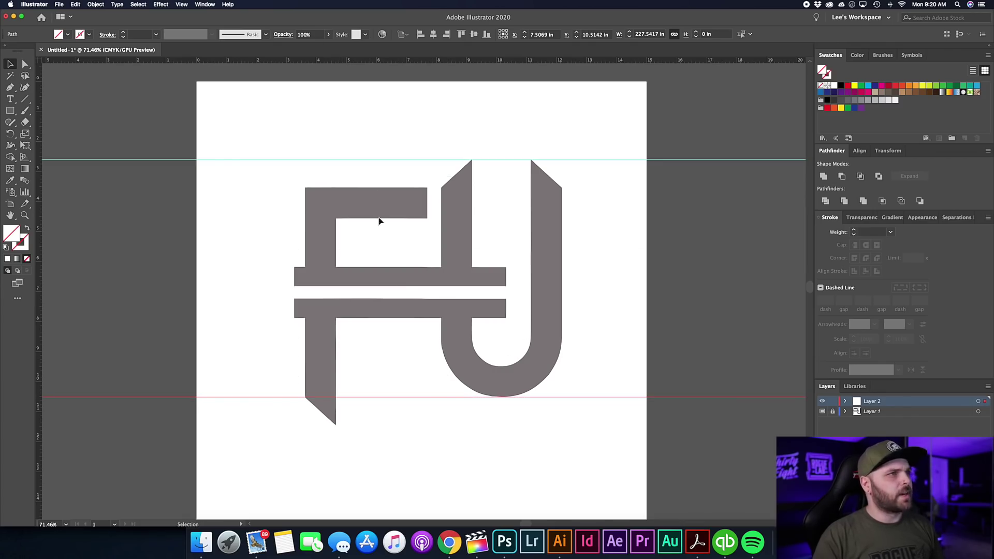
left_click_drag(318, 59, 342, 368)
left_click_drag(355, 431, 356, 428)
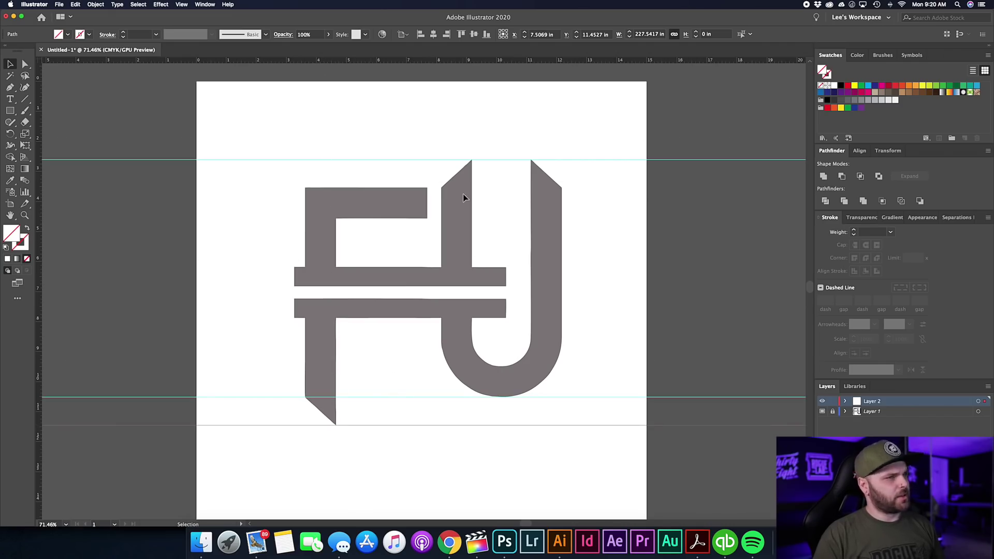
scroll(197, 210, "down", 1)
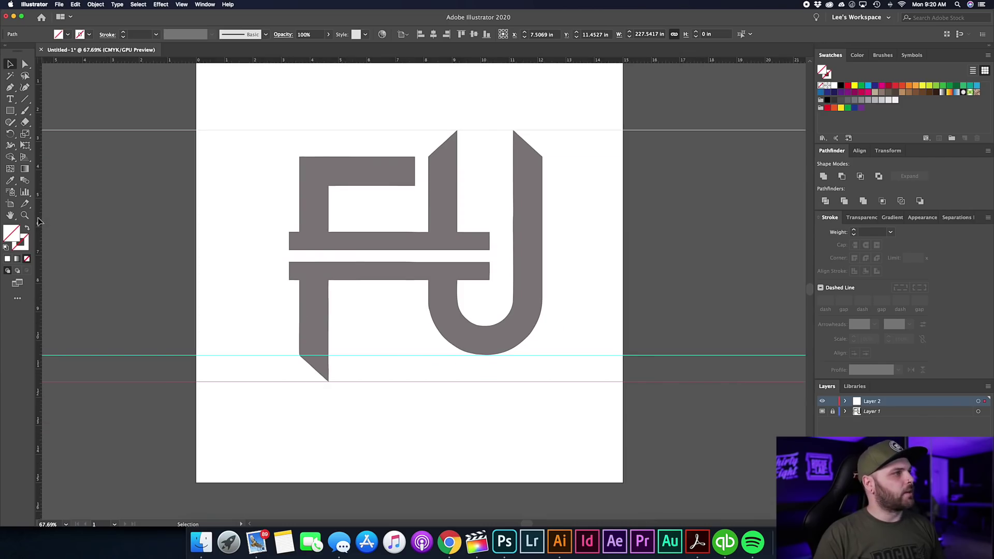
Step: Align vertical guides to the F's left edge and the J's right edge
left_click(289, 252)
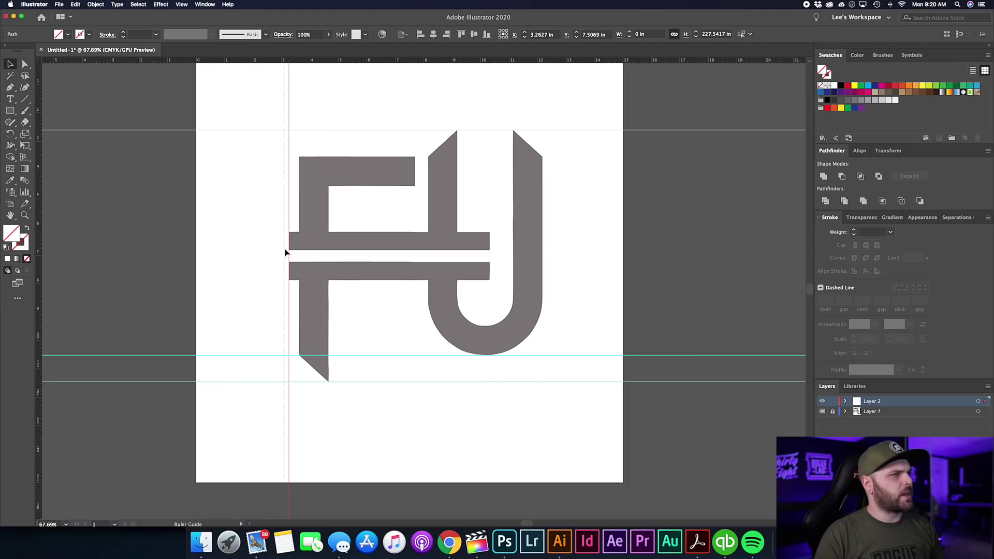
left_click_drag(300, 252, 299, 252)
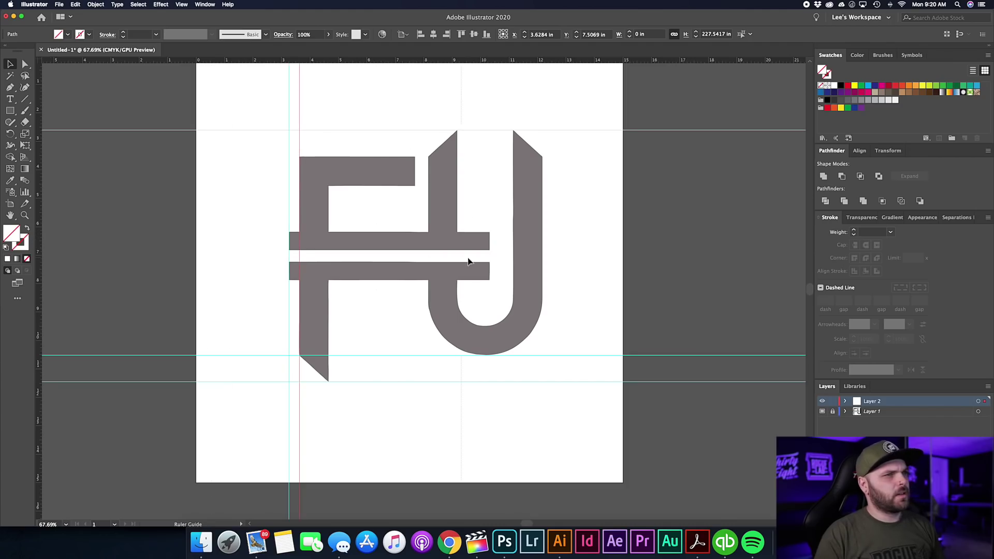
left_click_drag(545, 262, 541, 262)
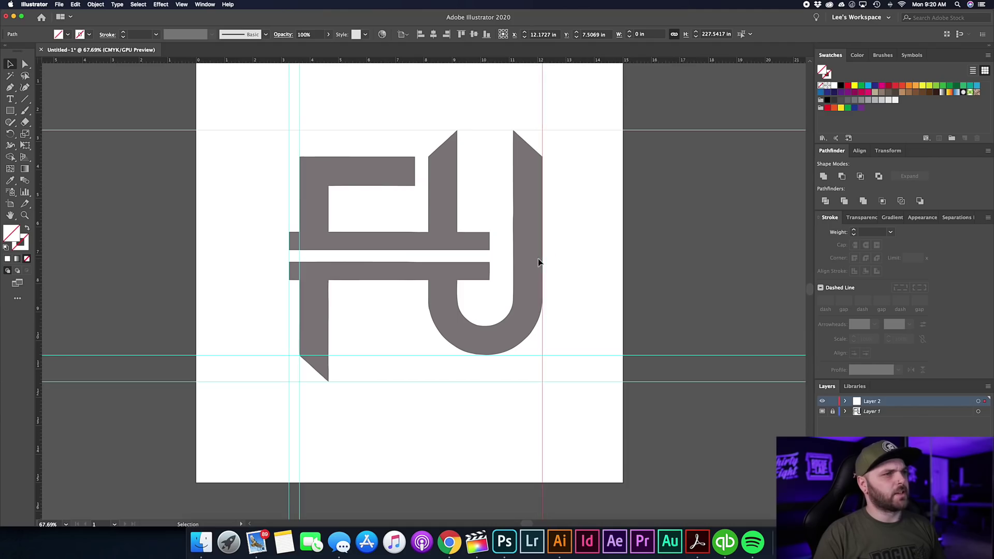
left_click(490, 268)
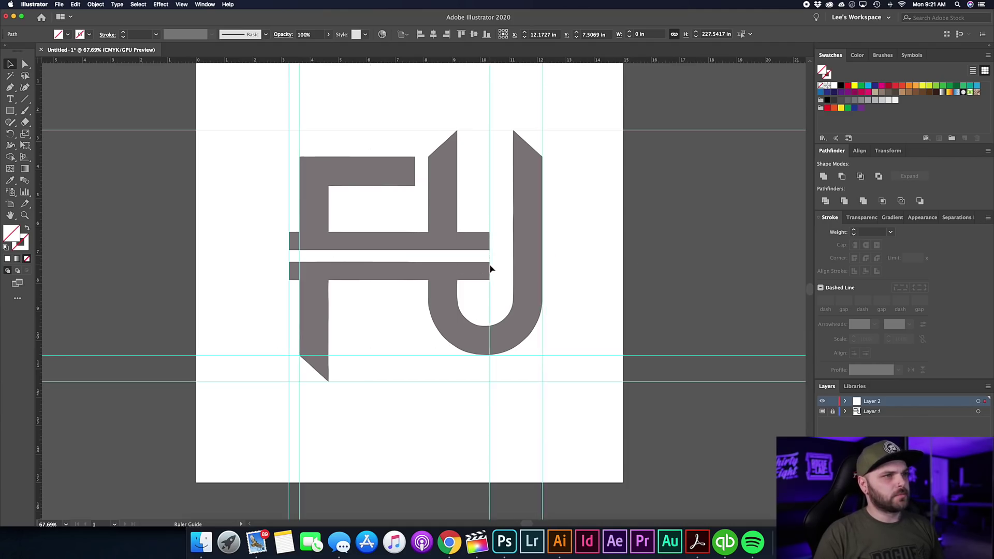
Step: Hide the panels with Tab and toggle the guides off and back on with Cmd+;
scroll(476, 215, "down", 2)
key("Tab")
key("super+semicolon")
scroll(478, 218, "up", 4)
key("super+semicolon")
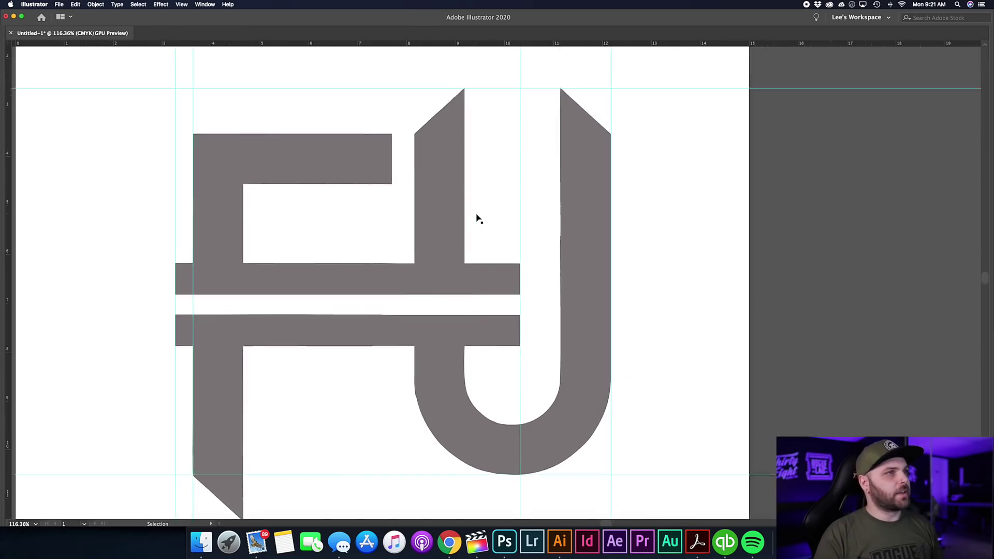
scroll(478, 217, "down", 2)
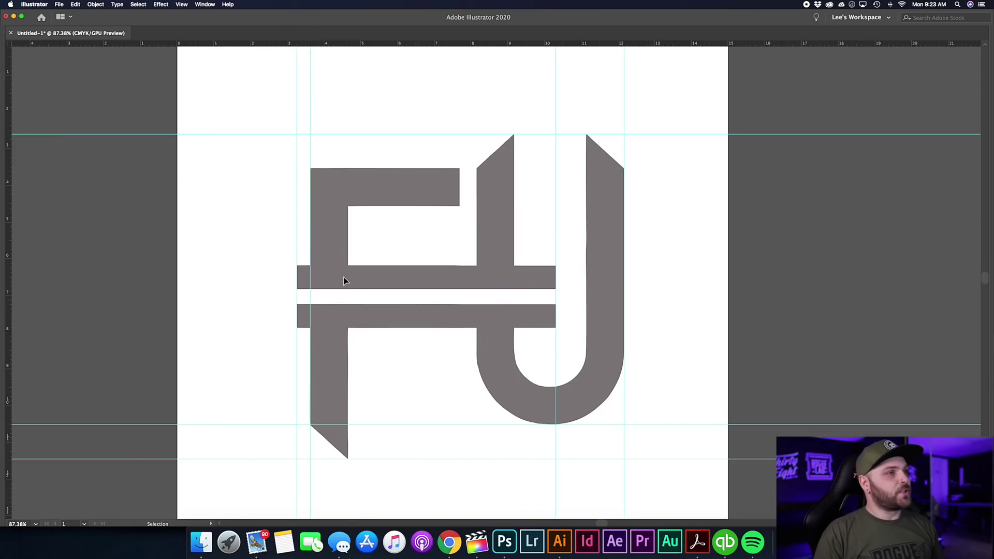
Step: Restore the Tools panel, Control bar and side panels with Tab
scroll(344, 278, "up", 3)
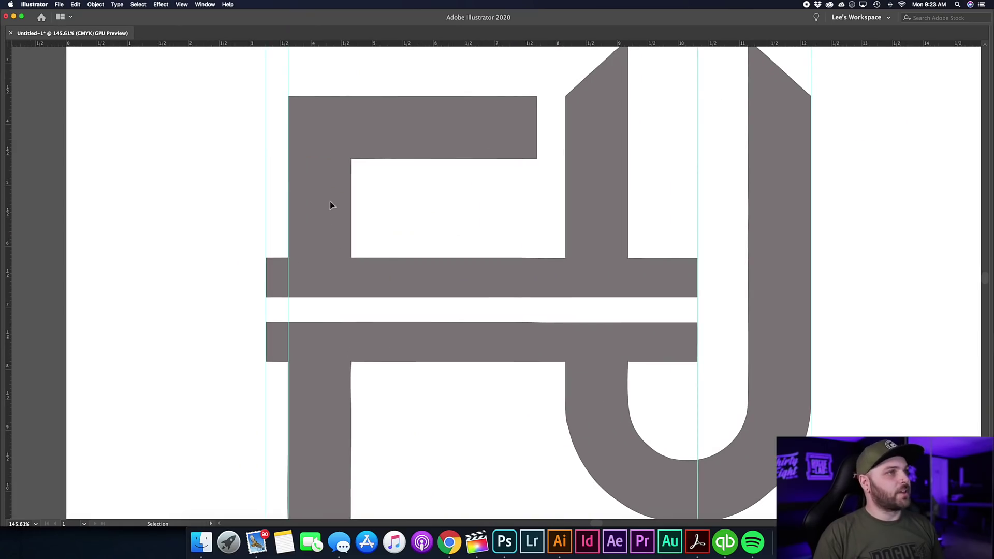
scroll(520, 306, "down", 5)
scroll(521, 306, "right", 5)
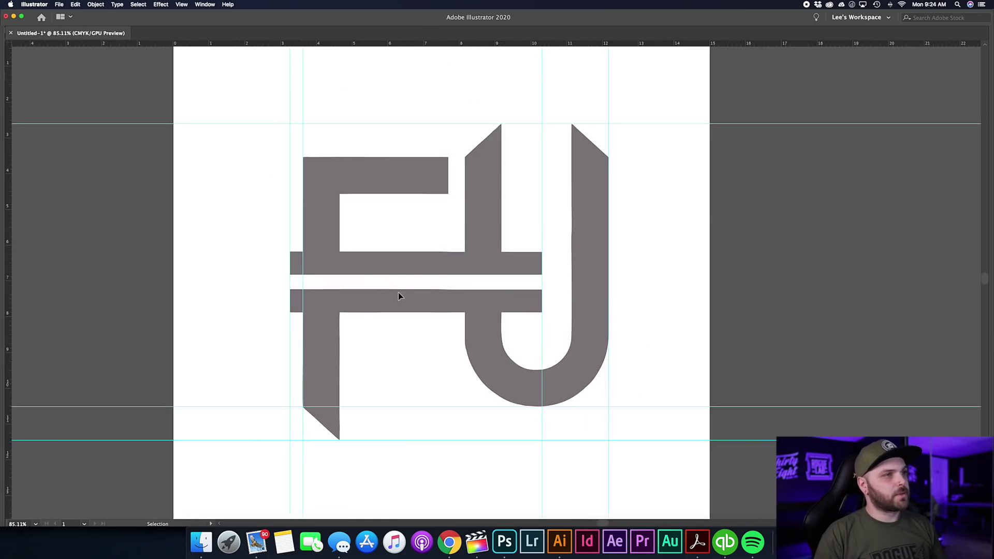
key("Tab")
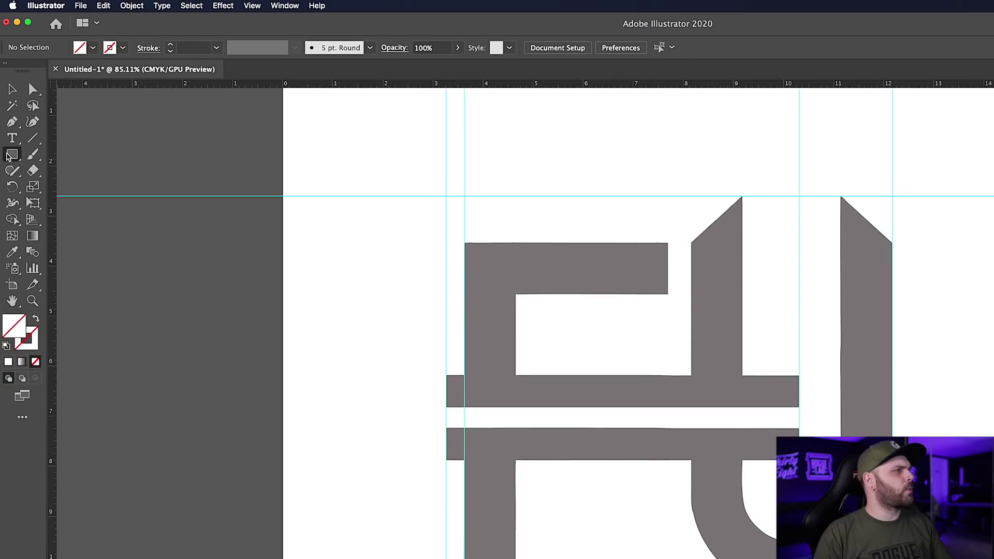
Step: Draw a rectangle over the F's stem from the guide corner and fill it CMYK Magenta
left_click(13, 155)
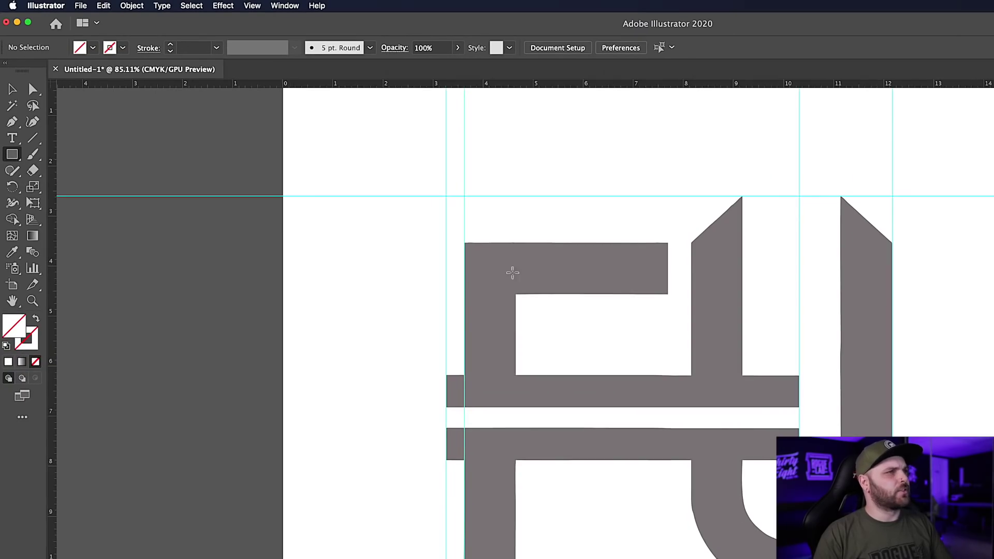
scroll(343, 186, "up", 3)
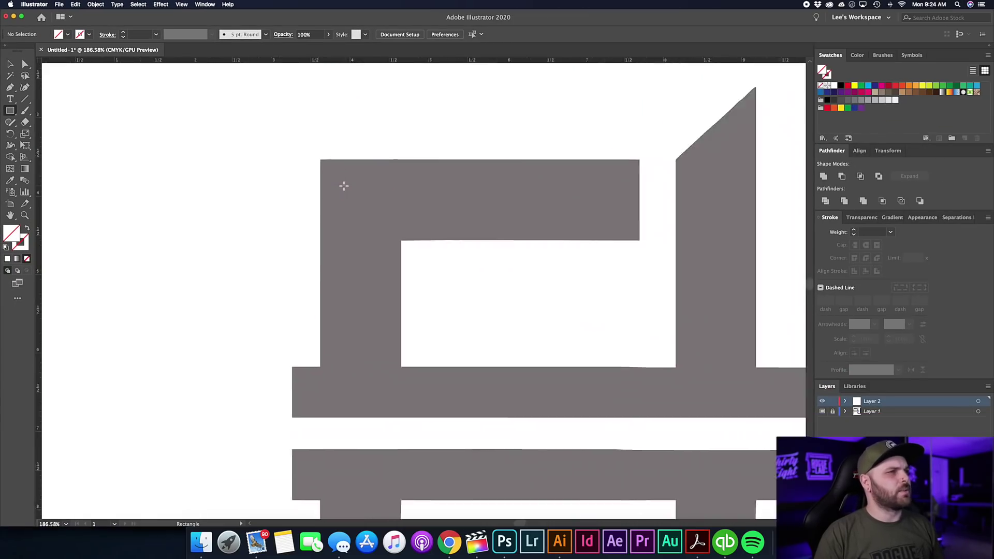
scroll(344, 185, "up", 2)
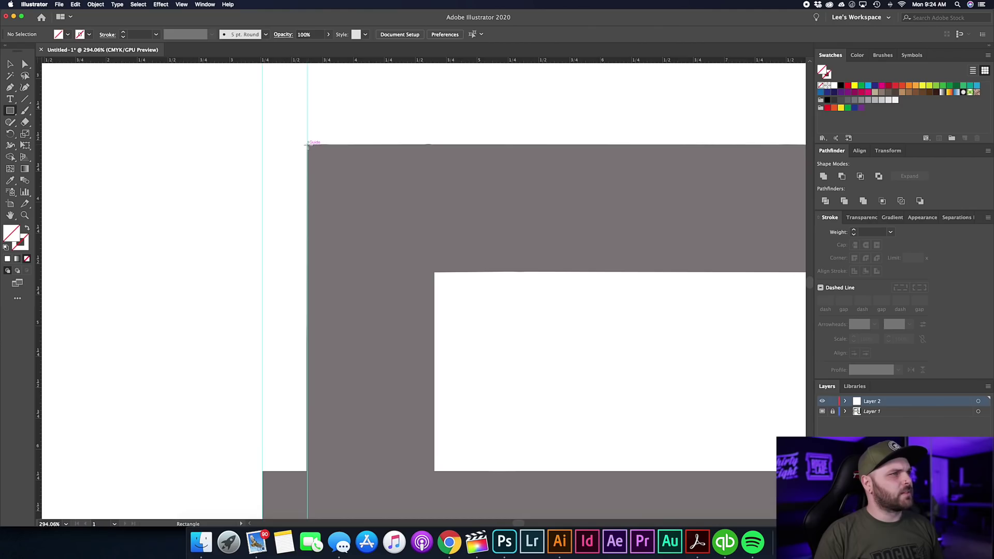
left_click_drag(307, 144, 435, 512)
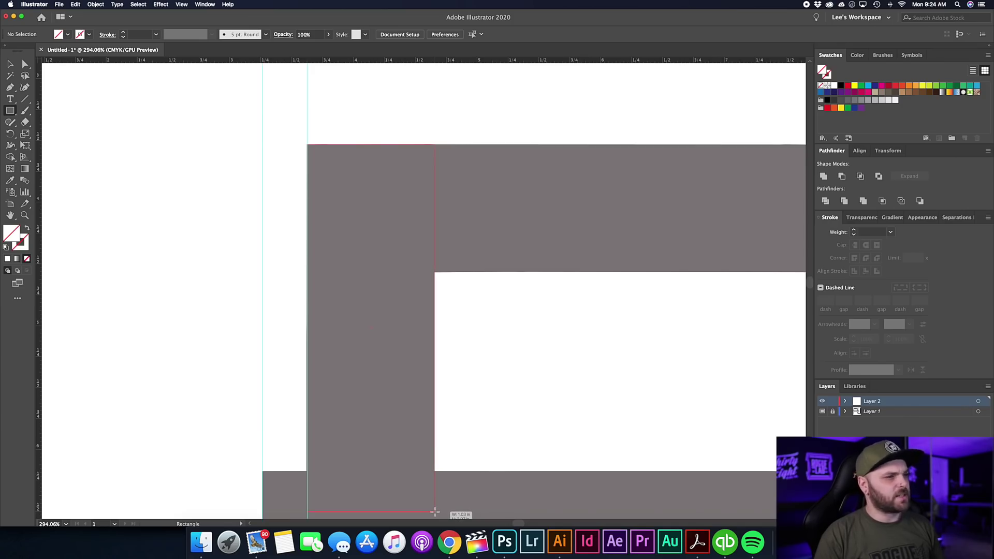
left_click_drag(435, 512, 435, 512)
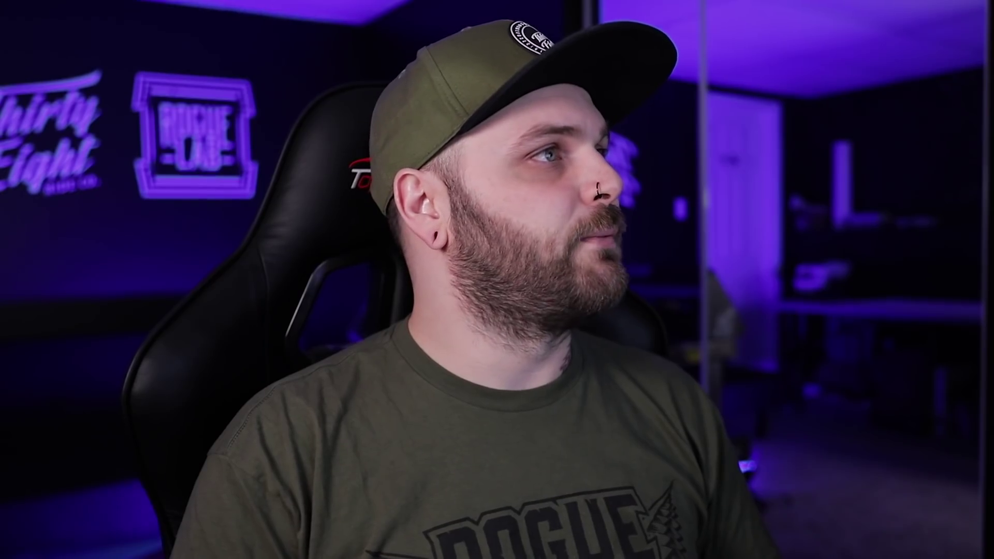
left_click(67, 34)
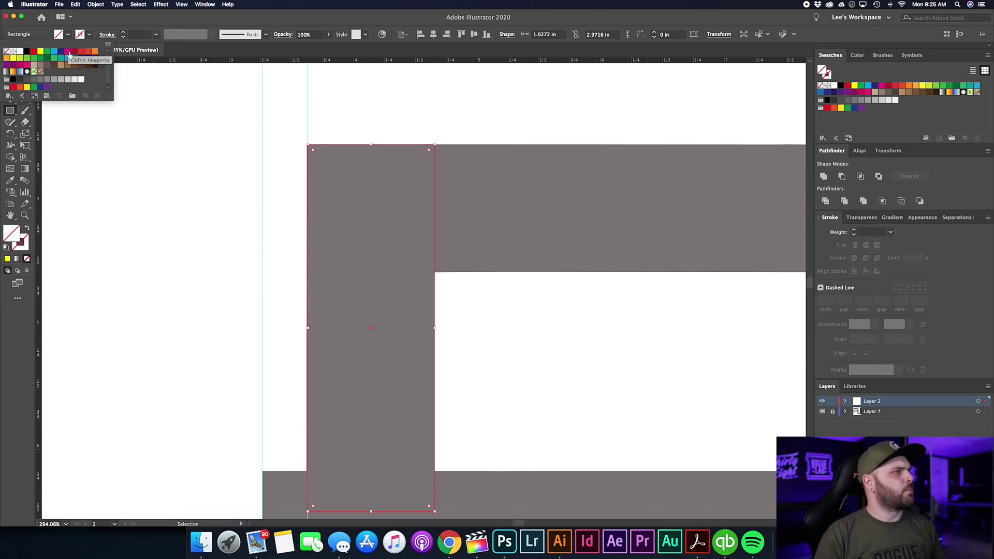
left_click(67, 51)
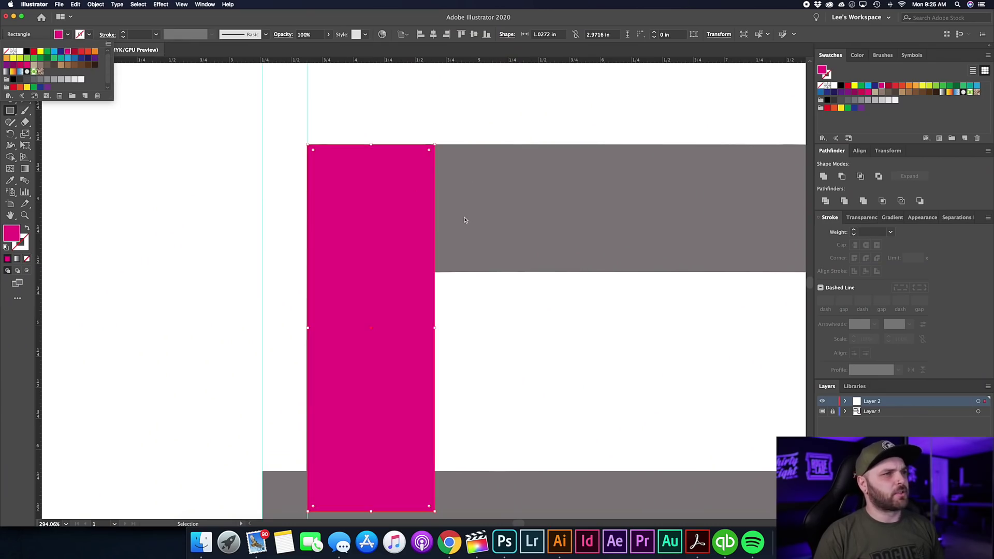
Step: Line up the guide and extend the rectangle's left edge to it, making it 1.0329 × 2.9716 in
scroll(412, 235, "up", 10)
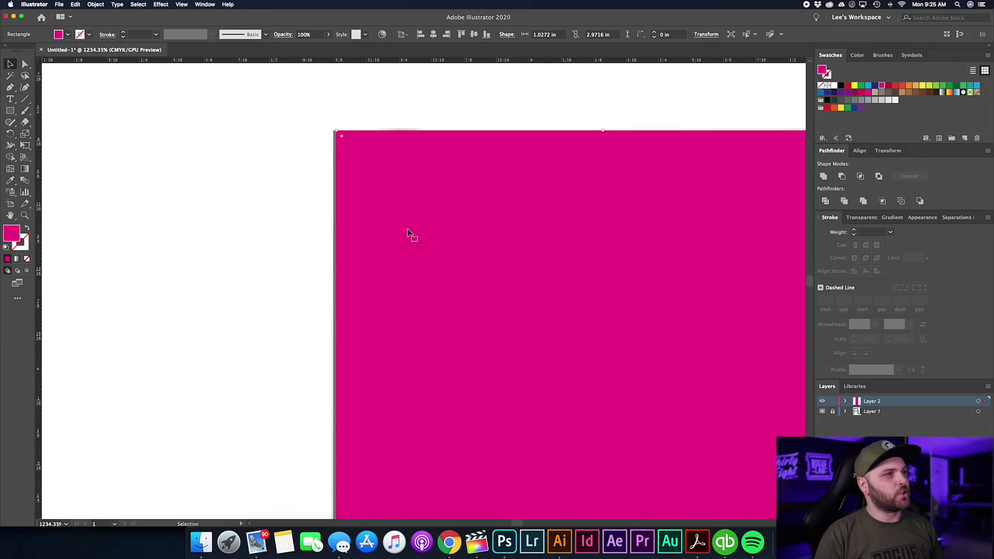
scroll(405, 229, "up", 5)
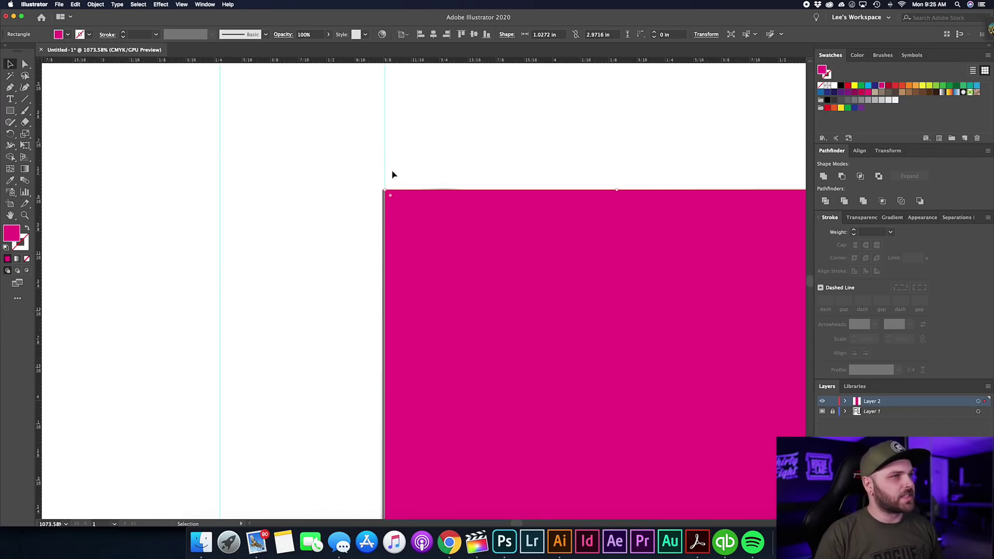
left_click_drag(385, 176, 379, 174)
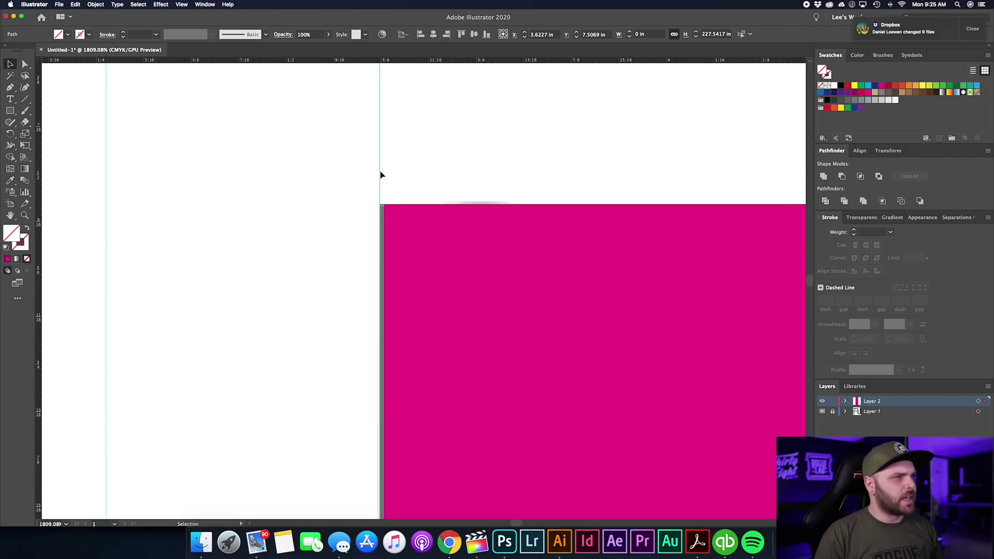
scroll(395, 273, "down", 5)
scroll(395, 273, "right", 2)
scroll(395, 273, "down", 5)
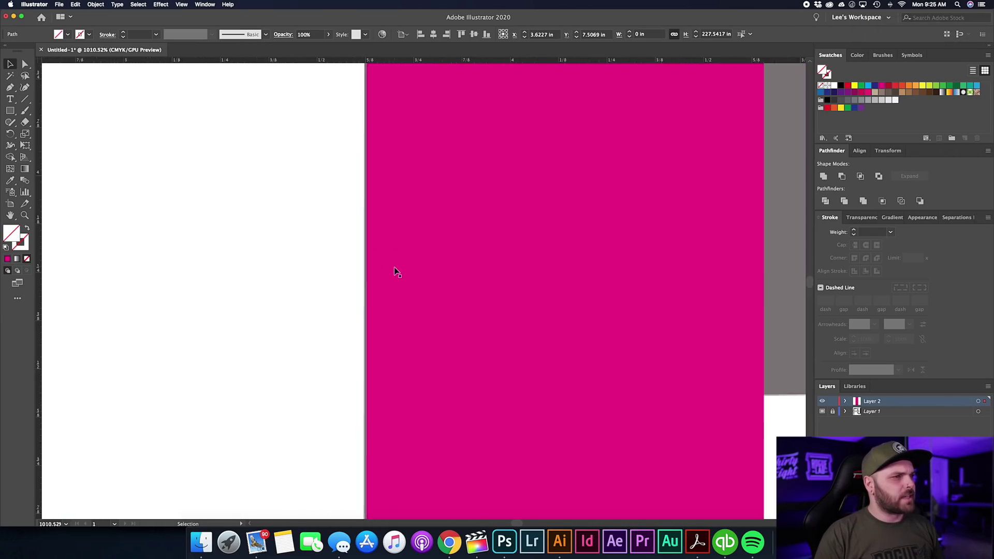
scroll(400, 367, "down", 2)
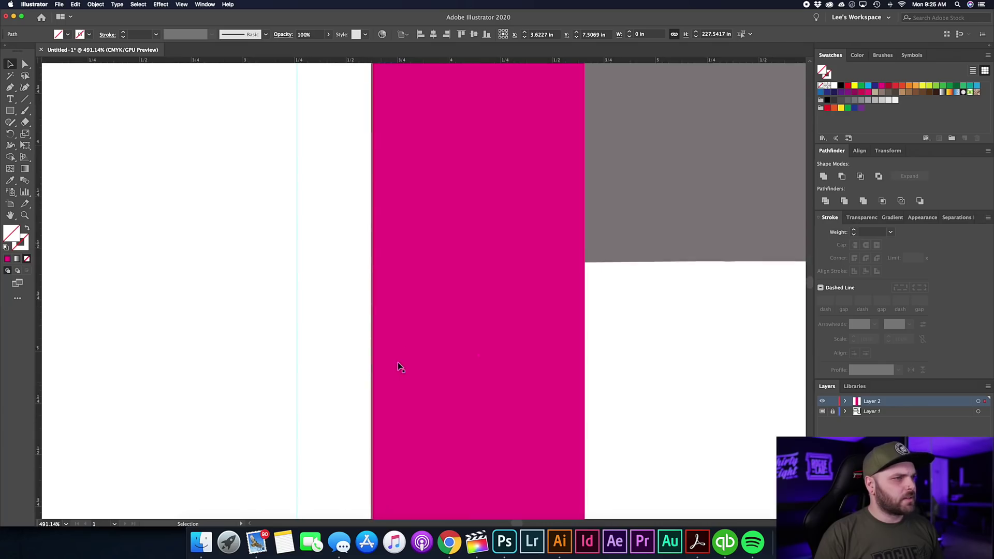
left_click(414, 318)
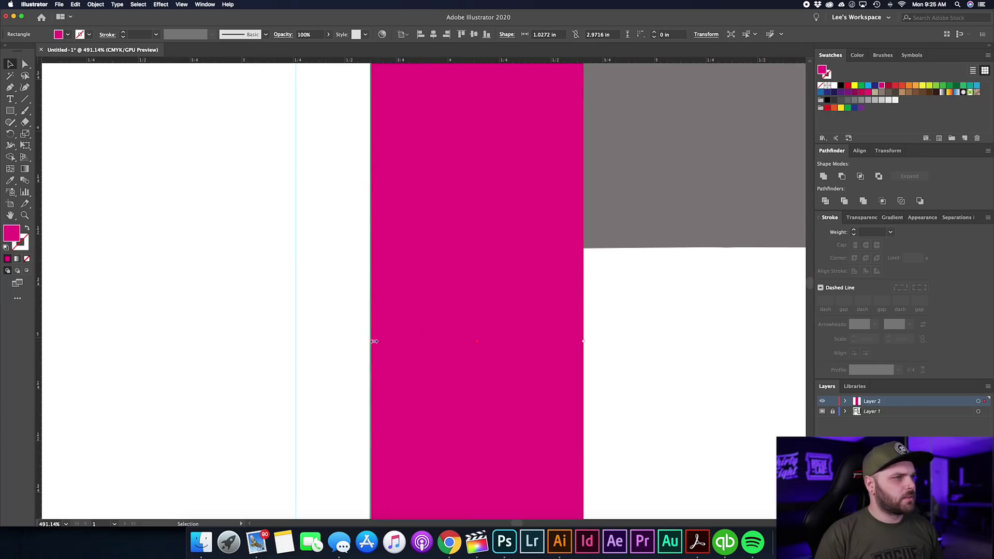
left_click_drag(372, 341, 371, 342)
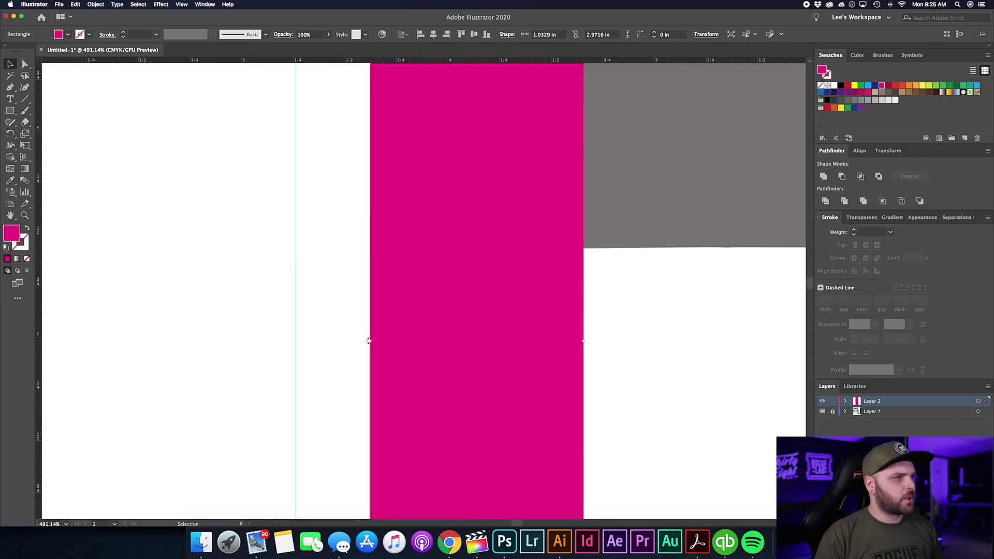
scroll(469, 311, "right", 3)
scroll(461, 315, "up", 2)
scroll(429, 288, "down", 1)
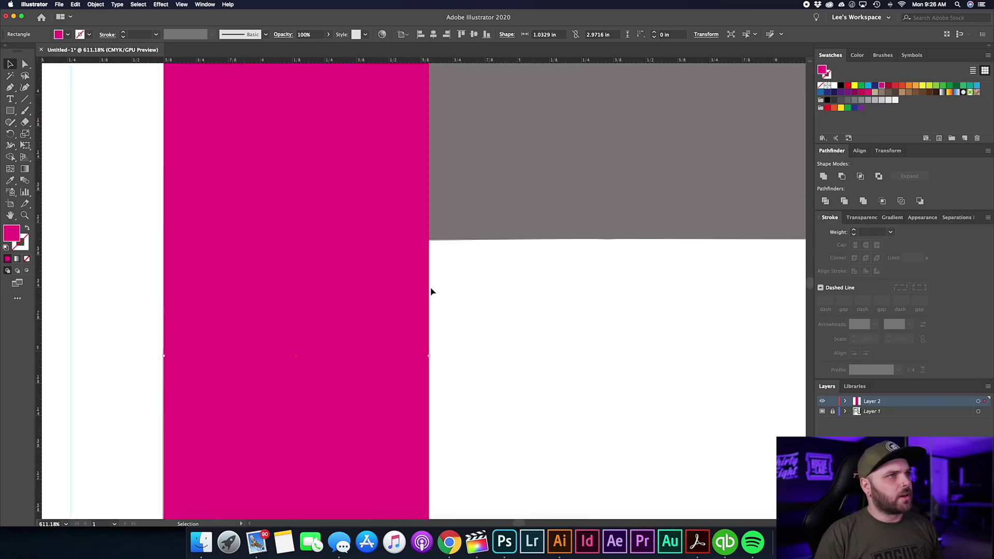
scroll(429, 290, "up", 2)
scroll(363, 191, "up", 1)
scroll(362, 191, "up", 2)
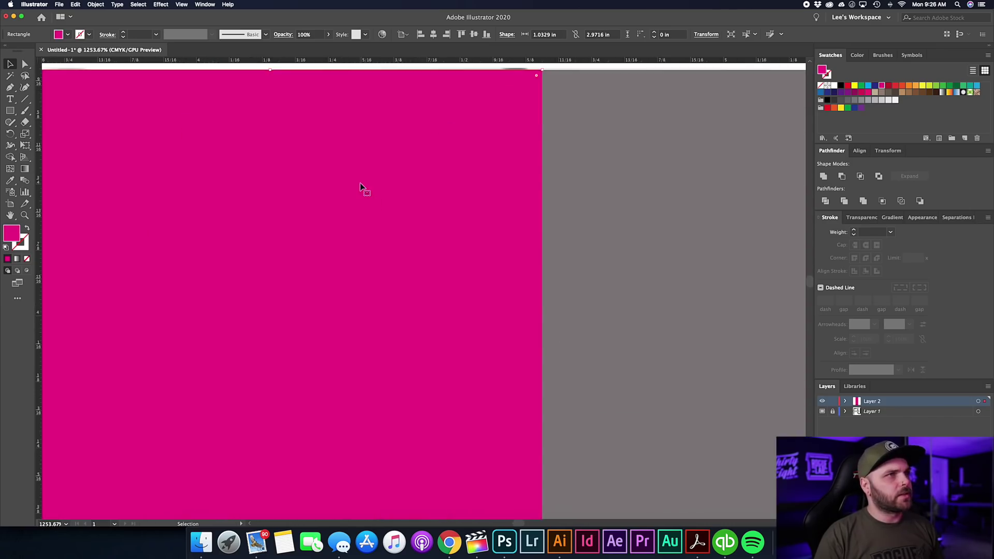
scroll(361, 188, "down", 1)
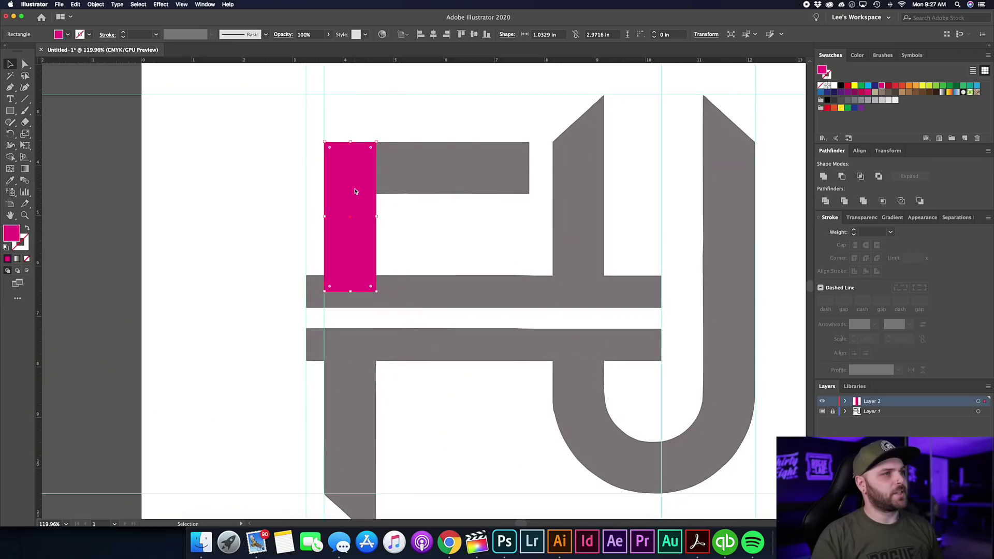
Step: Duplicate the magenta rectangle, rotate the copy 90° and stretch it across the F's top bar
scroll(355, 191, "up", 5)
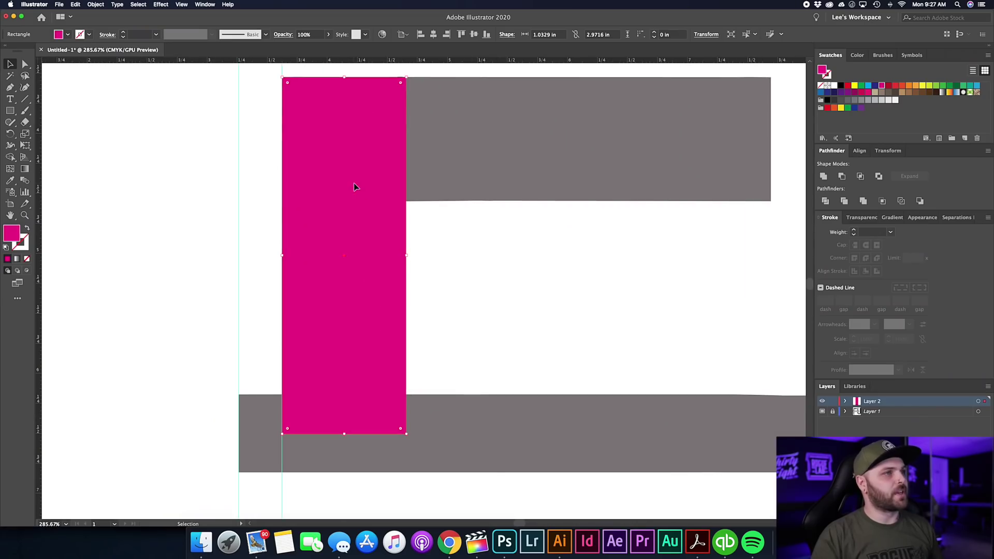
left_click_drag(353, 187, 630, 197)
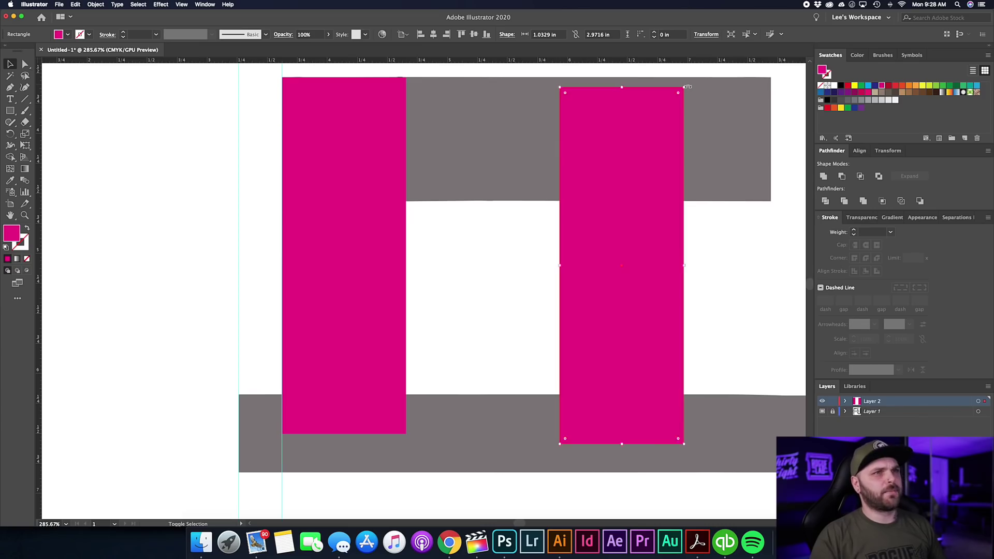
left_click_drag(714, 112, 785, 276)
left_click_drag(701, 256, 667, 145)
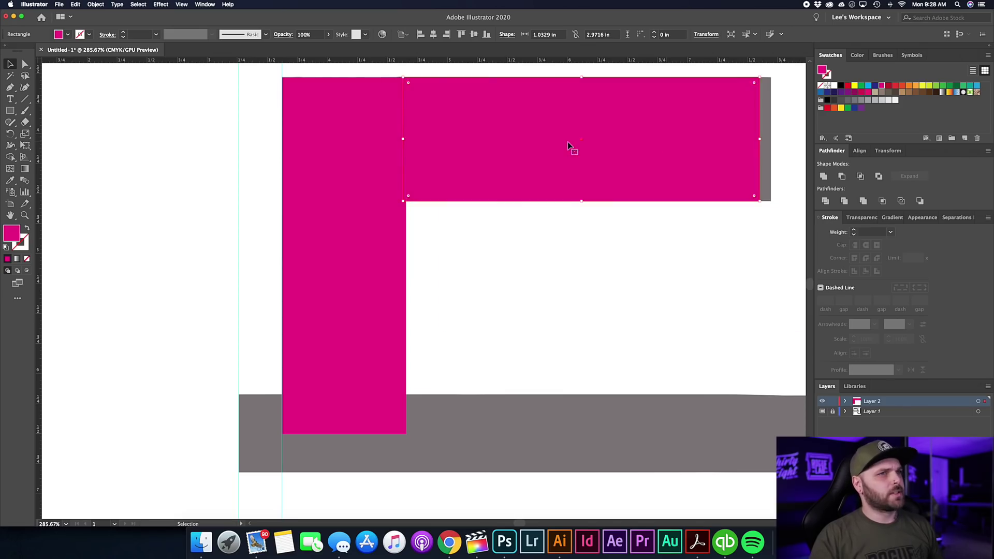
scroll(569, 143, "up", 5)
scroll(569, 145, "right", 1)
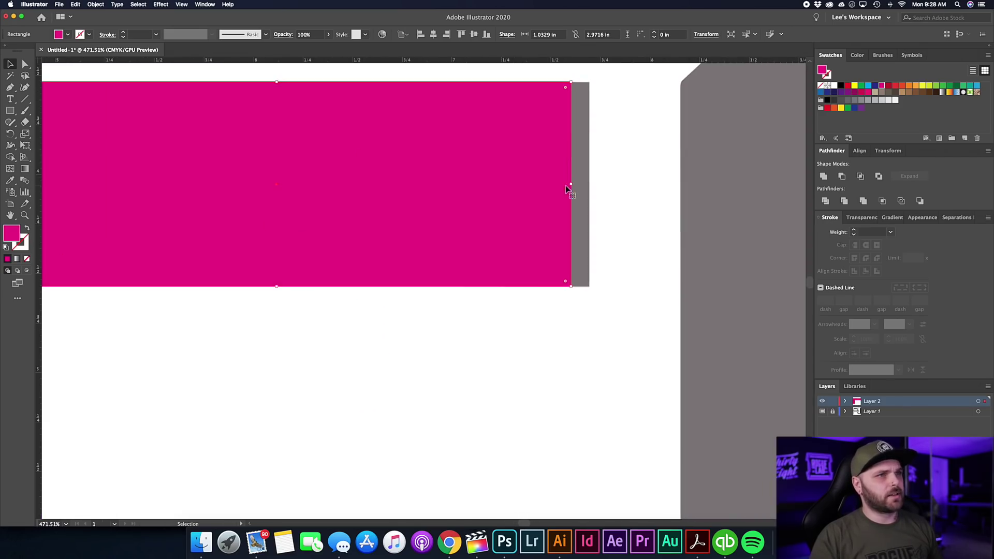
left_click_drag(570, 184, 591, 184)
Step: Alt-drag a copy of the stem rectangle straight down over the F's lower stem
scroll(465, 191, "down", 10)
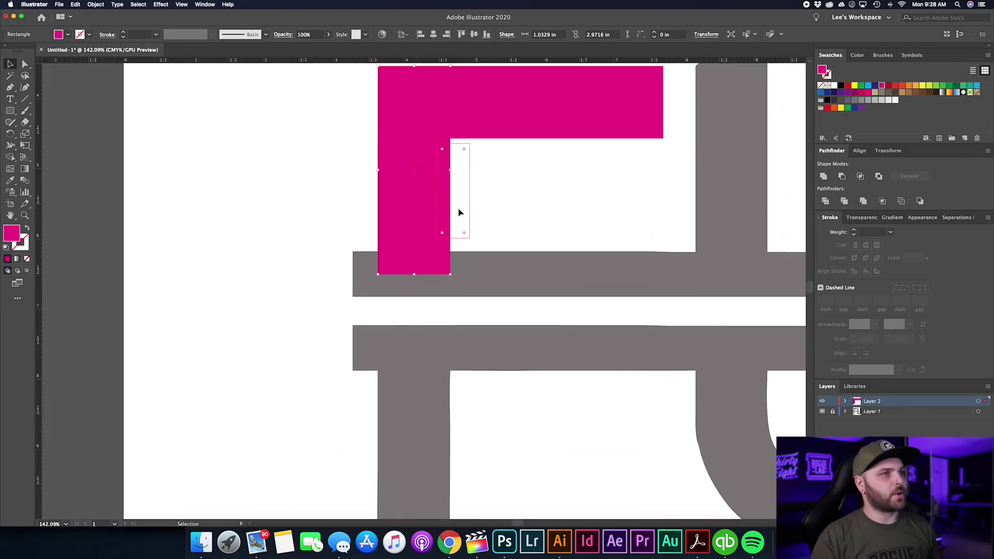
scroll(431, 215, "down", 1)
left_click_drag(417, 207, 406, 428)
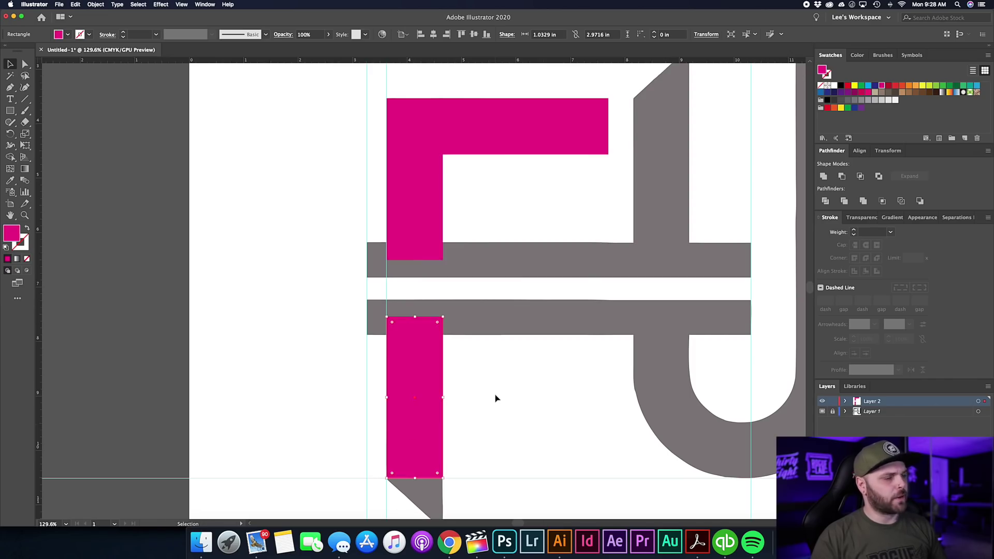
Step: Lower the horizontal guide slightly and stretch the lower stem's bottom edge down
scroll(498, 281, "up", 3)
scroll(498, 282, "down", 2)
scroll(498, 281, "up", 3)
scroll(498, 282, "down", 2)
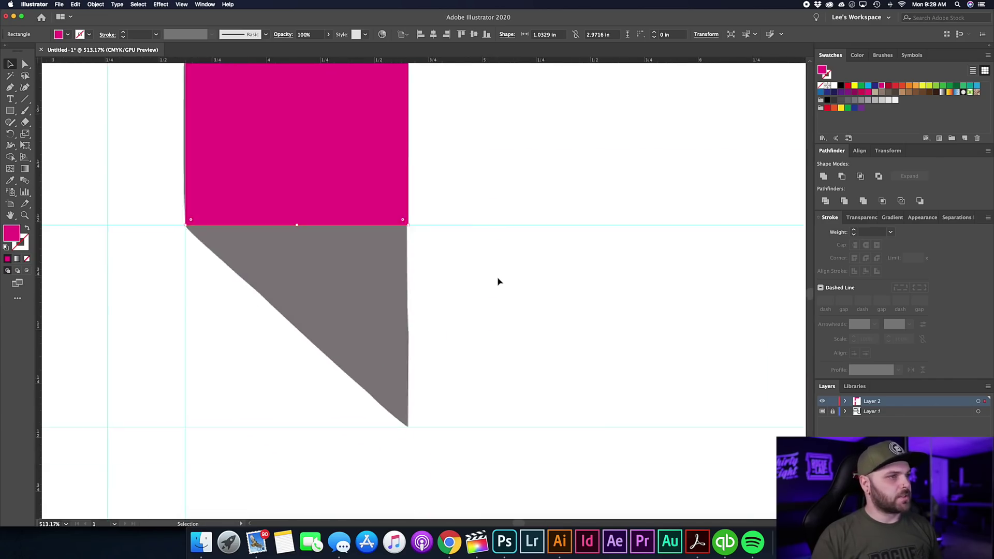
scroll(505, 265, "up", 3)
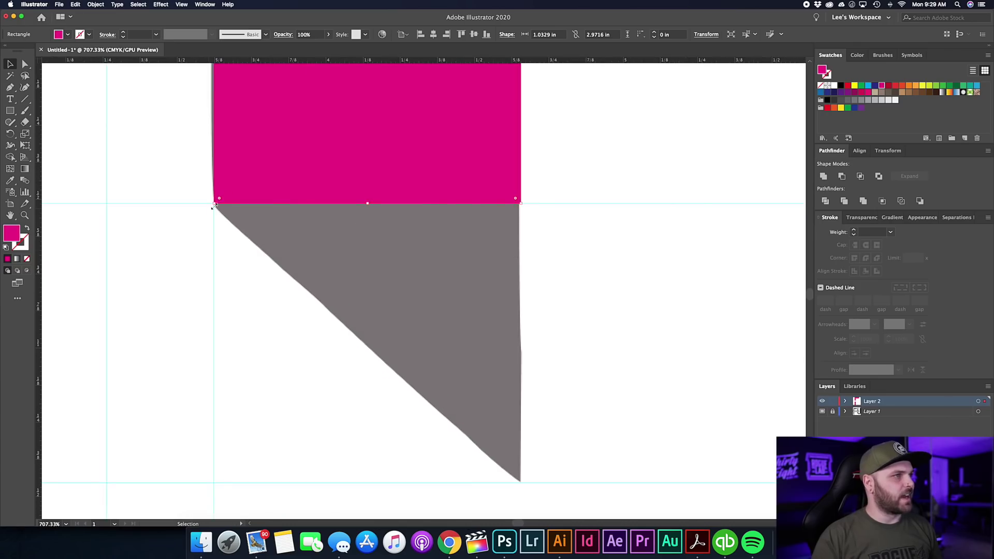
scroll(429, 236, "up", 2)
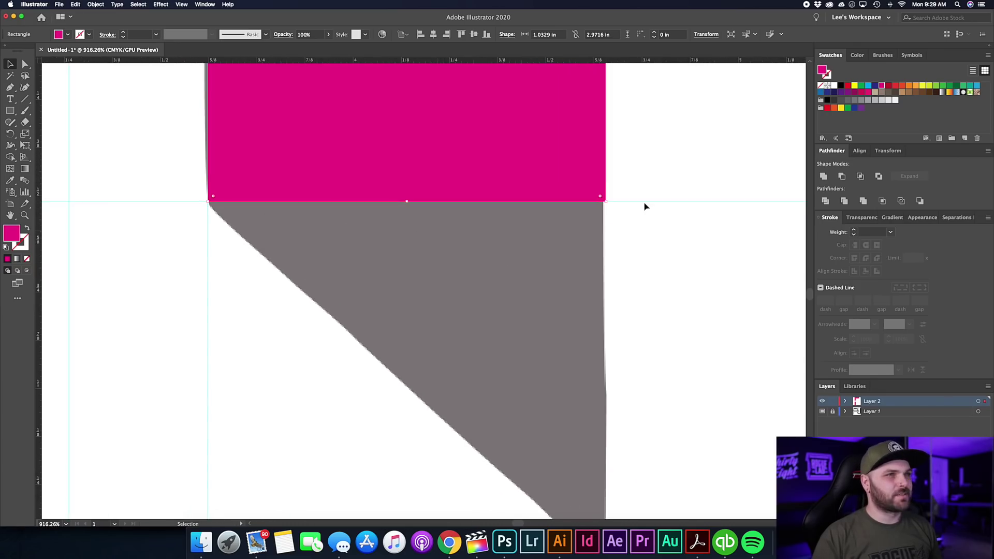
left_click_drag(644, 204, 644, 209)
left_click(441, 166)
left_click_drag(407, 201, 407, 208)
Step: Drag the stem's bottom-right anchor down to the grey slanted tip with Direct Selection
scroll(407, 207, "down", 3)
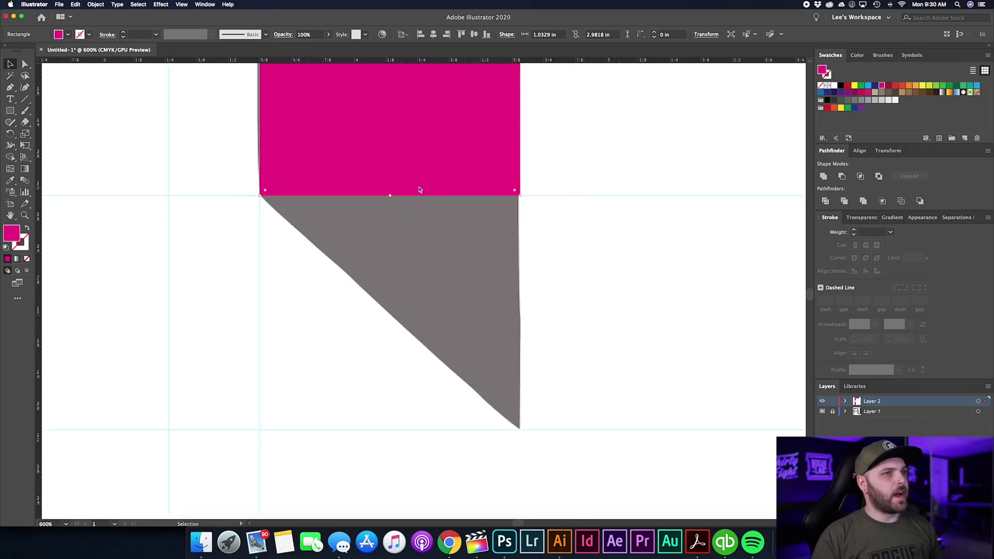
scroll(418, 185, "right", 2)
scroll(418, 185, "up", 1)
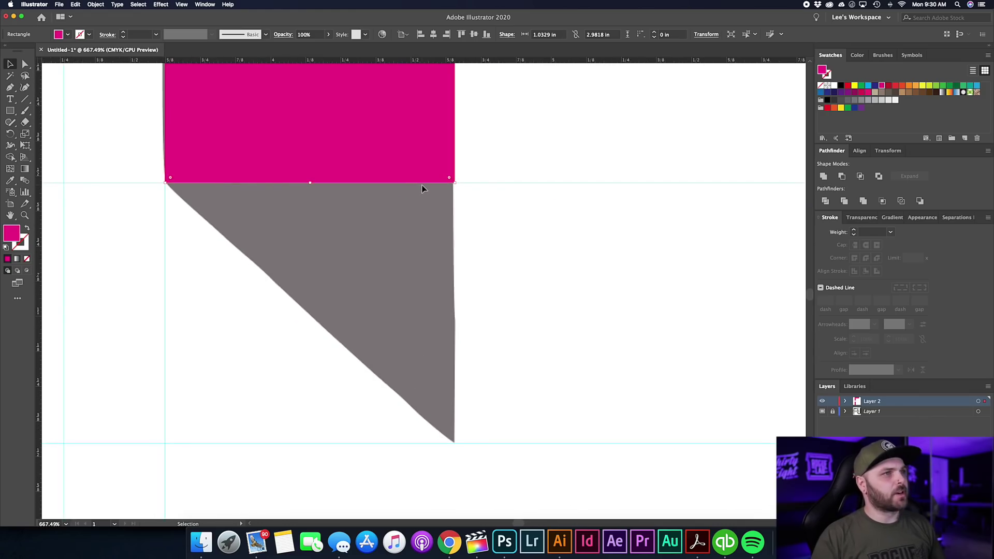
key("a")
left_click(455, 184)
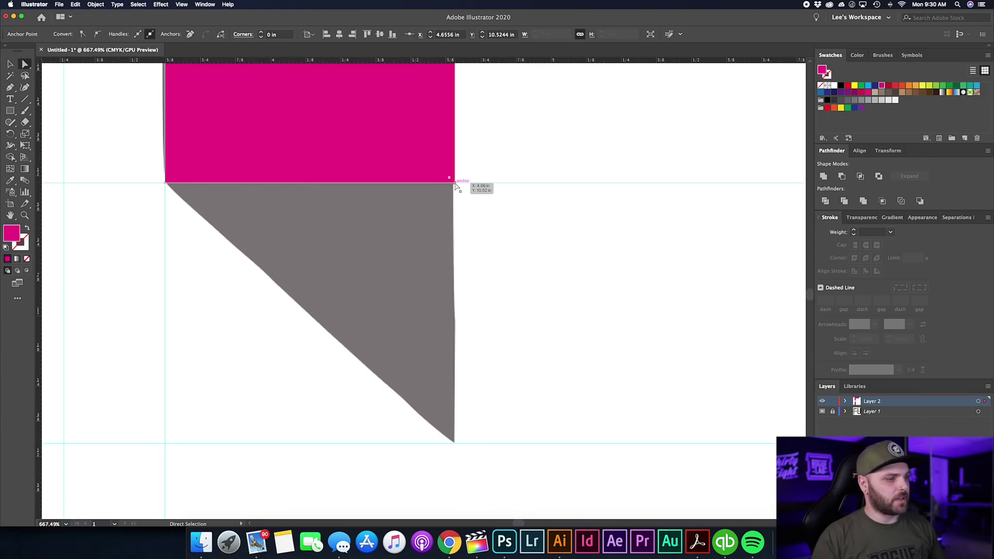
left_click_drag(456, 190, 455, 446)
key("super+0")
left_click(450, 310)
scroll(452, 313, "up", 5)
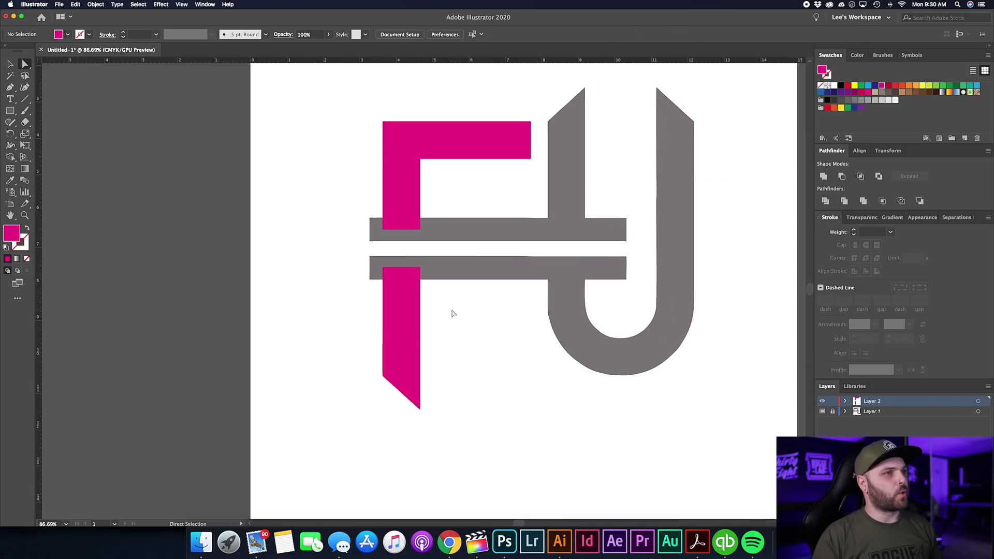
Step: Draw a rectangle from the upper crossbar's left corner along the bar
scroll(452, 313, "up", 3)
key("m")
scroll(343, 259, "up", 3)
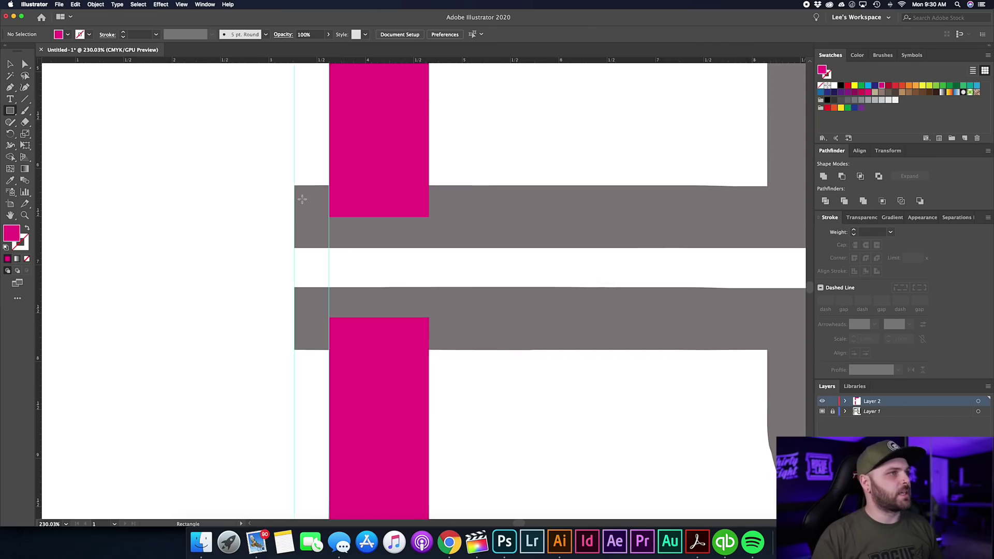
scroll(295, 187, "up", 5)
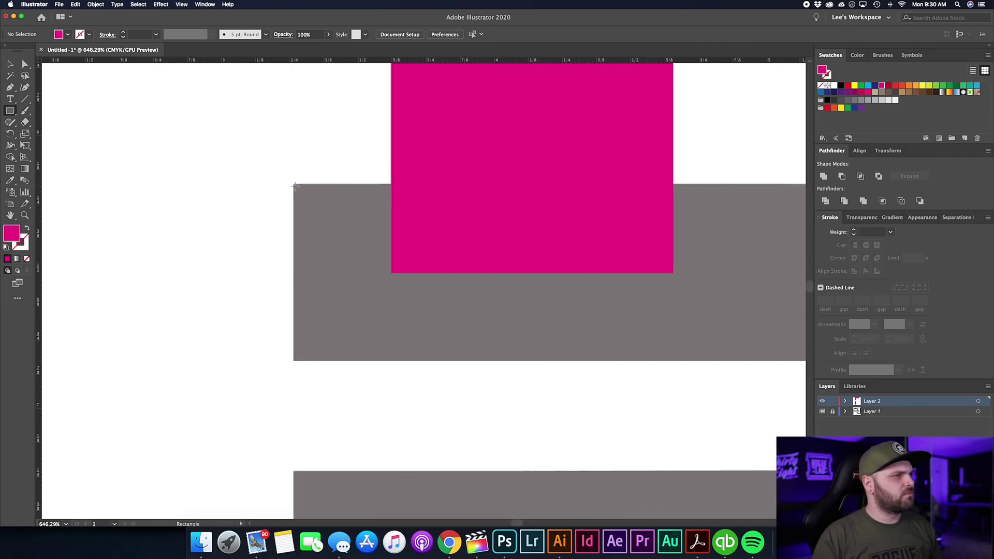
left_click_drag(293, 184, 423, 364)
mouse_move(478, 365)
left_mouse_down()
mouse_move(651, 365)
mouse_move(711, 353)
mouse_move(739, 365)
left_mouse_up()
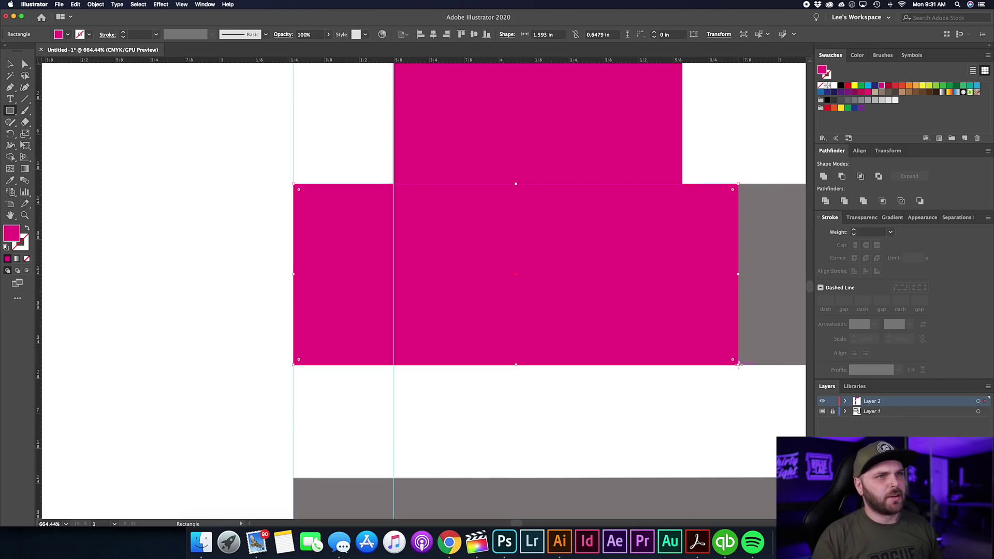
scroll(558, 295, "down", 1)
Step: Stretch the pink bar to the crossbar's right end, making it 7.0527 in wide
key("v")
scroll(575, 393, "down", 5)
left_click(575, 393)
scroll(575, 393, "right", 3)
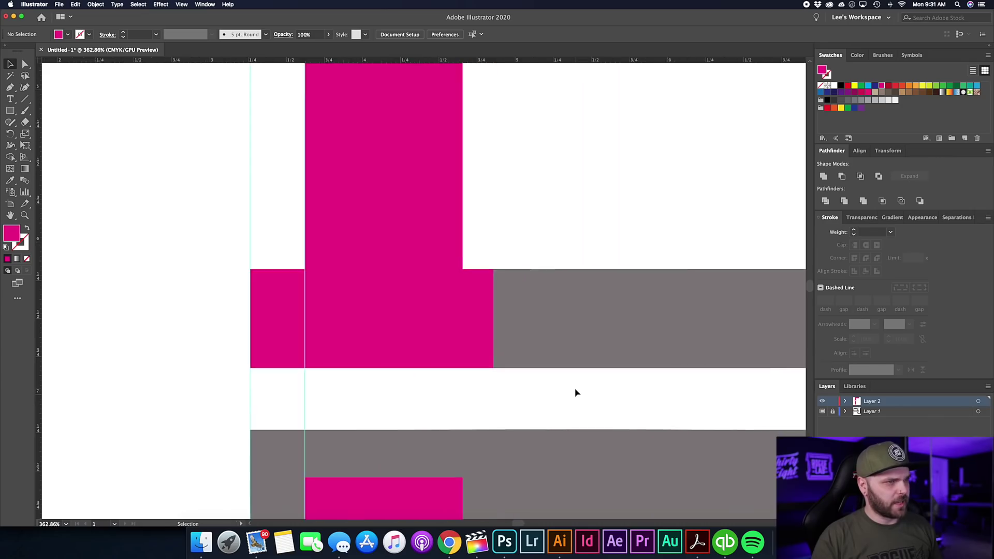
scroll(575, 392, "right", 3)
scroll(295, 356, "down", 2)
left_click(295, 356)
scroll(300, 351, "down", 4)
left_click_drag(299, 341, 721, 343)
scroll(721, 344, "up", 8)
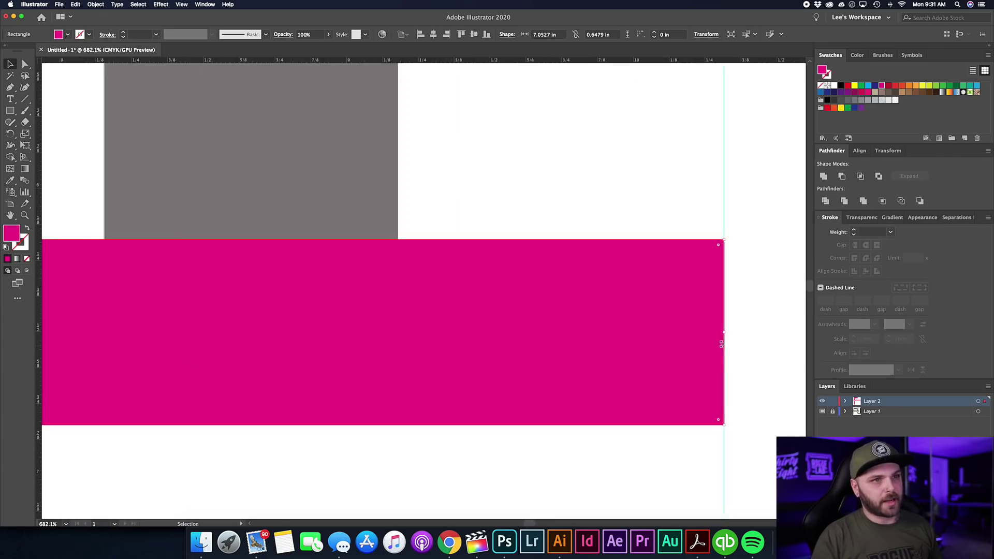
scroll(721, 347, "down", 10)
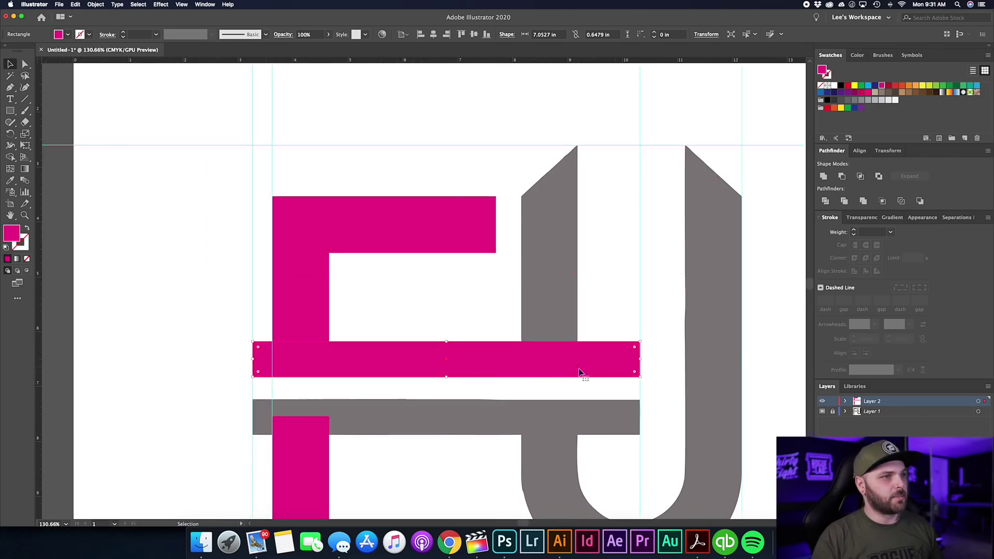
Step: Alt+Shift-drag a copy of the 7.0527 in bar onto the lower crossbar and nudge it into line
scroll(422, 387, "left", 3)
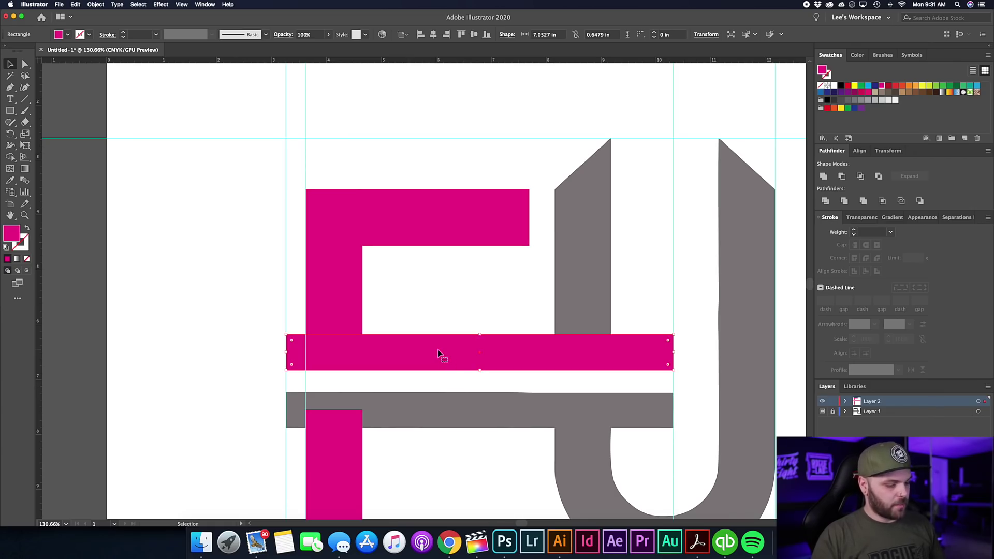
left_click_drag(439, 354, 438, 411)
scroll(437, 412, "up", 5, "alt")
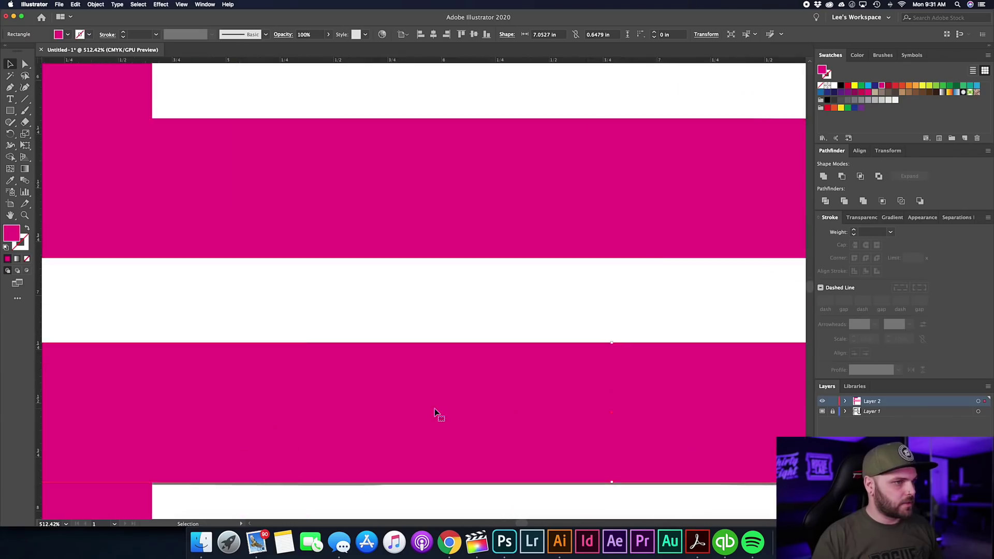
scroll(434, 412, "left", 5)
key("Down")
key("Down")
key("Down")
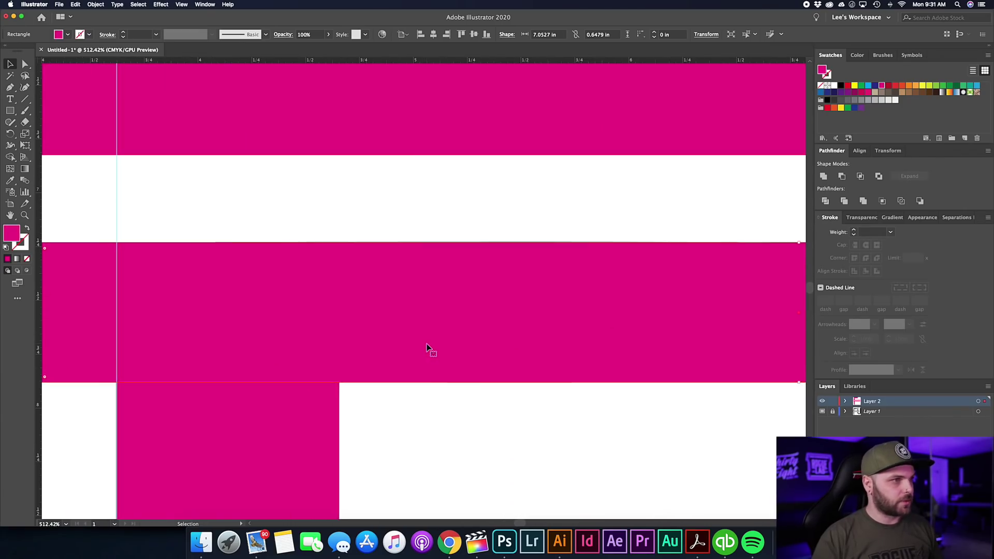
key("Up")
scroll(430, 349, "down", 5, "alt")
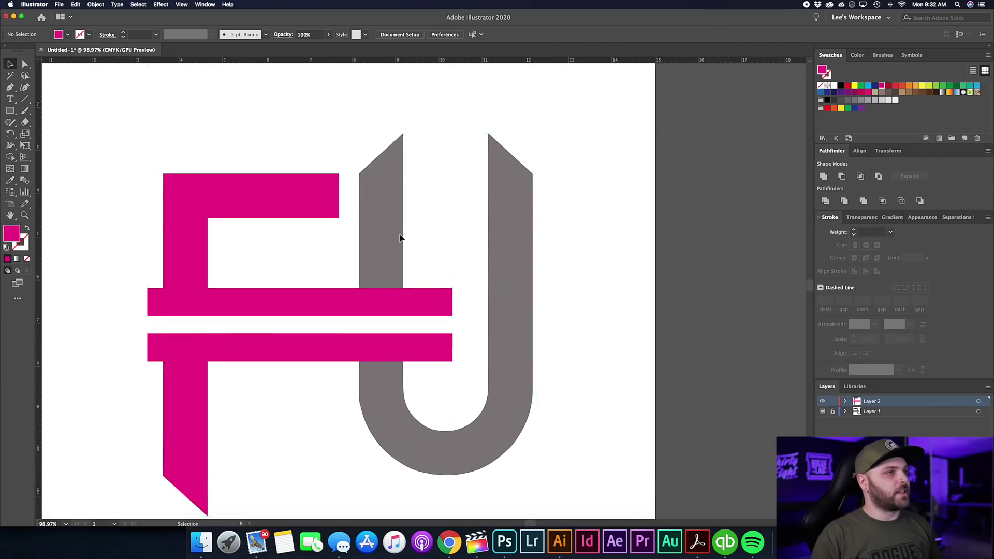
Step: Alt+Shift-drag a copy of the F's upper stem rectangle right onto the U's left stem
left_click(187, 234)
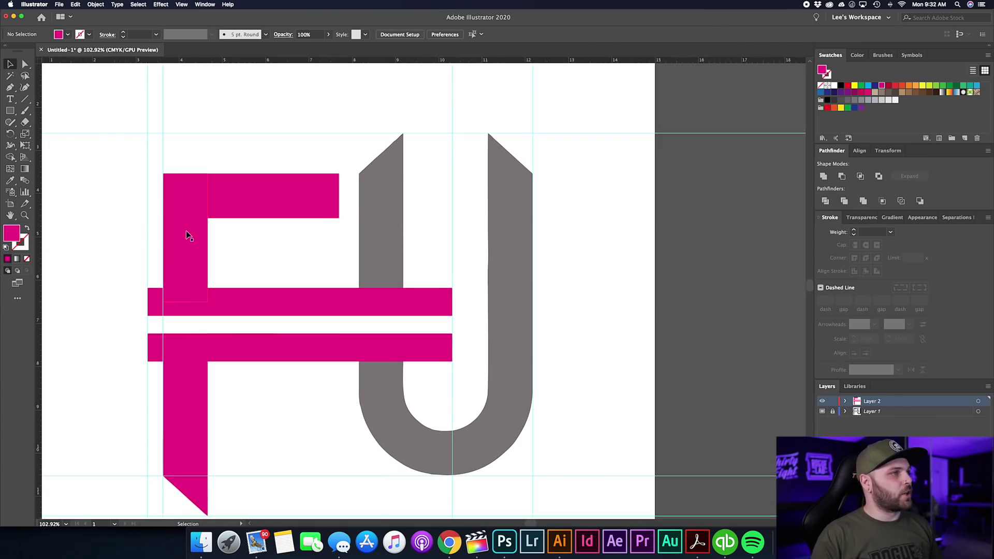
scroll(187, 235, "up", 3)
scroll(193, 258, "down", 2)
key("super+semicolon")
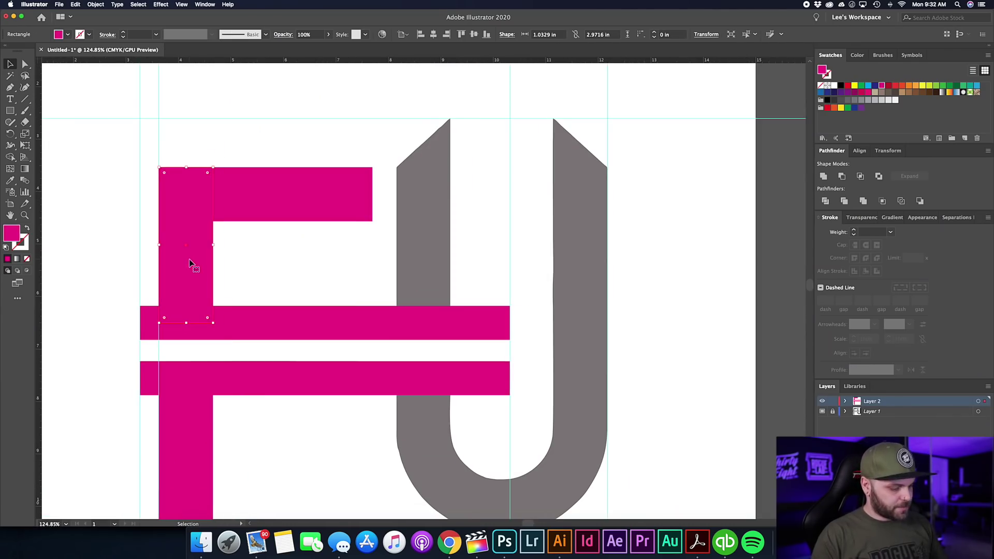
left_click_drag(192, 265, 428, 267)
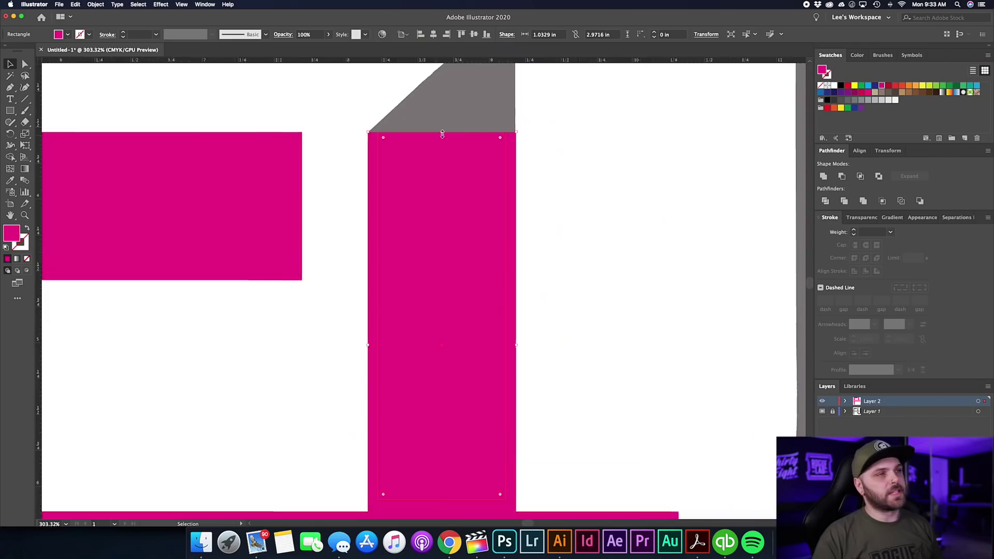
scroll(442, 134, "down", 2)
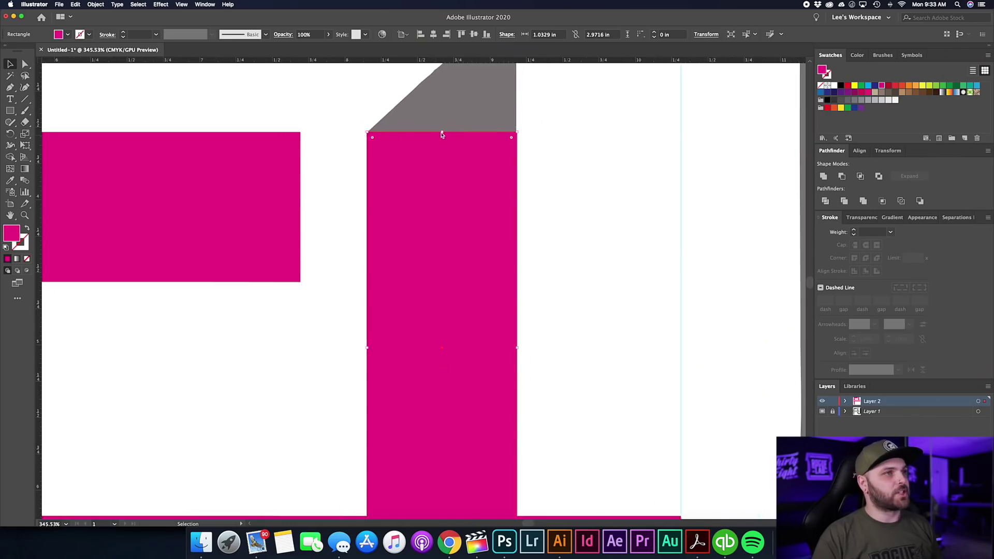
Step: Extend the rectangle's top slightly and copy it right onto the U's right stem
mouse_move(442, 132)
left_mouse_down()
mouse_move(443, 102)
mouse_move(445, 133)
left_mouse_up()
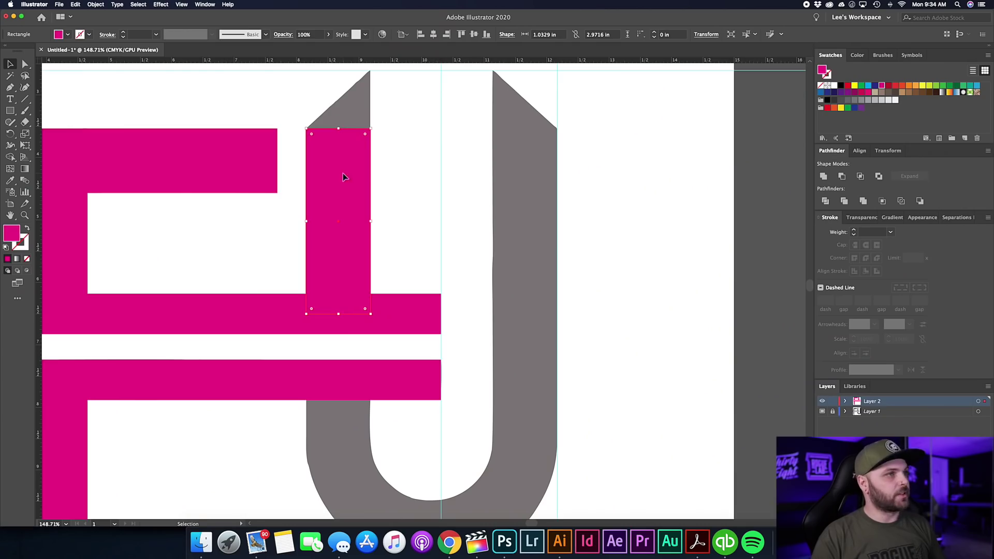
left_click_drag(344, 177, 532, 170)
scroll(533, 170, "up", 5)
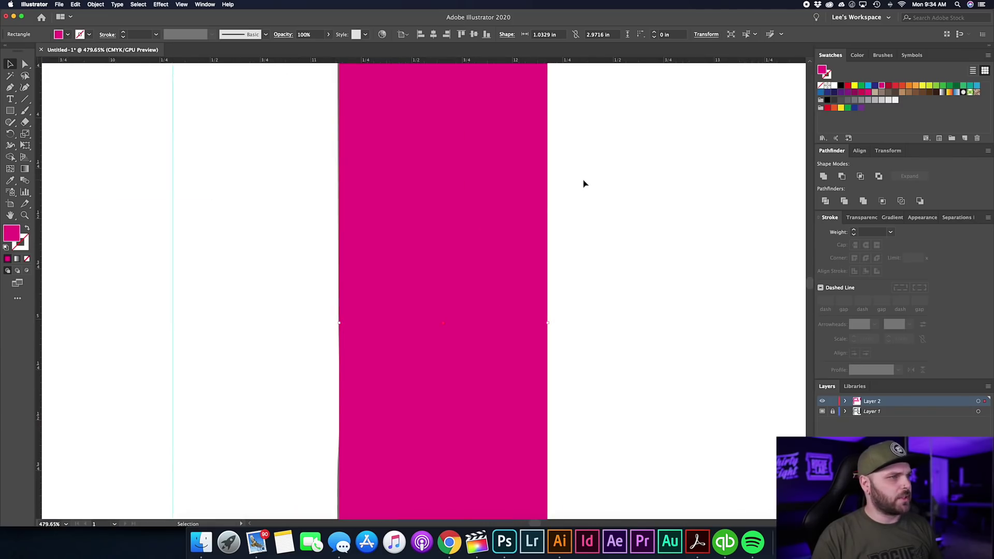
scroll(582, 182, "down", 2)
scroll(533, 207, "left", 3)
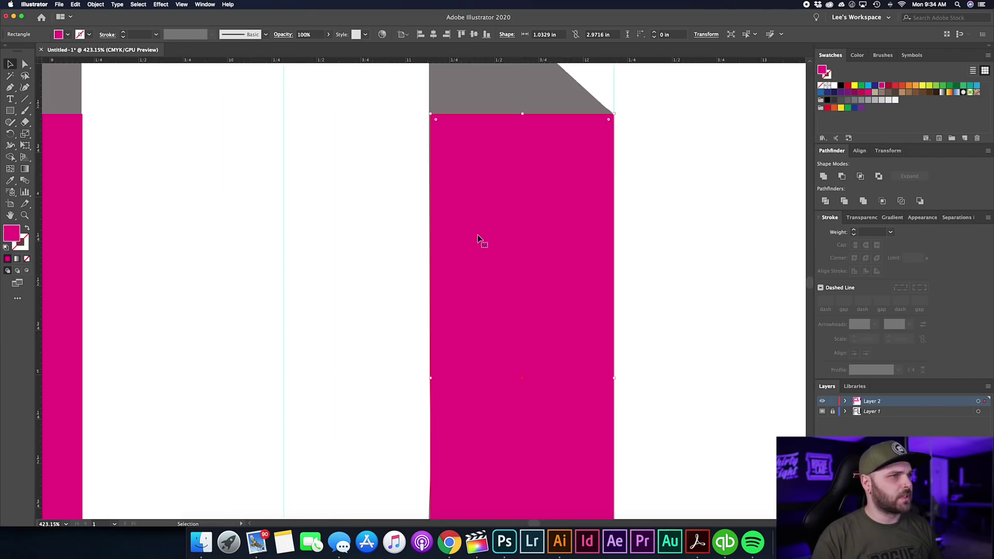
scroll(425, 257, "down", 5)
scroll(425, 257, "right", 1)
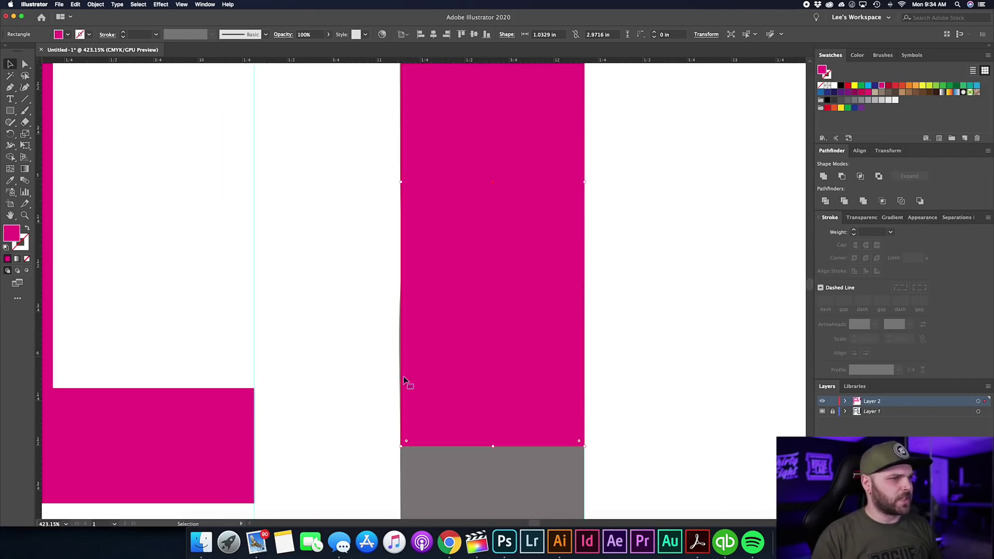
scroll(403, 347, "down", 4)
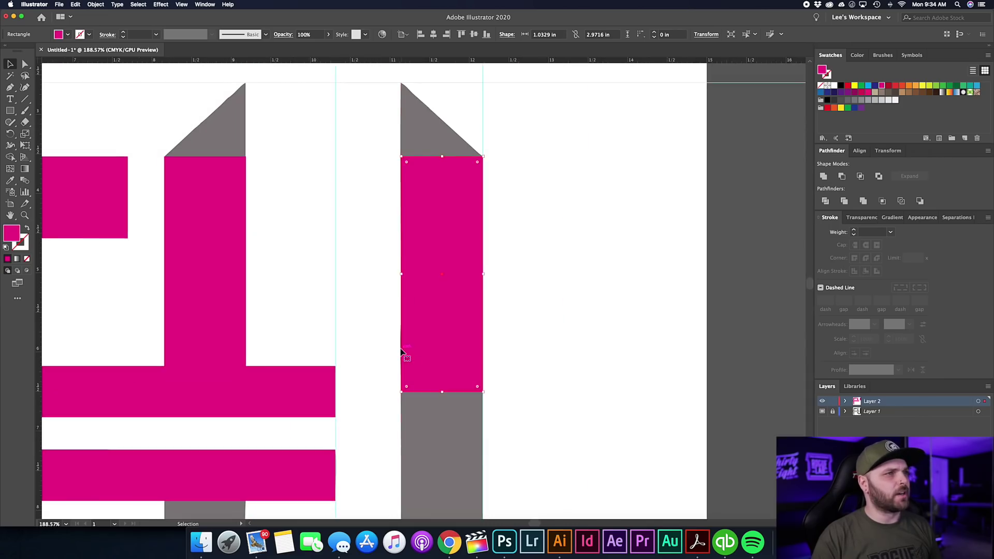
scroll(464, 321, "up", 4)
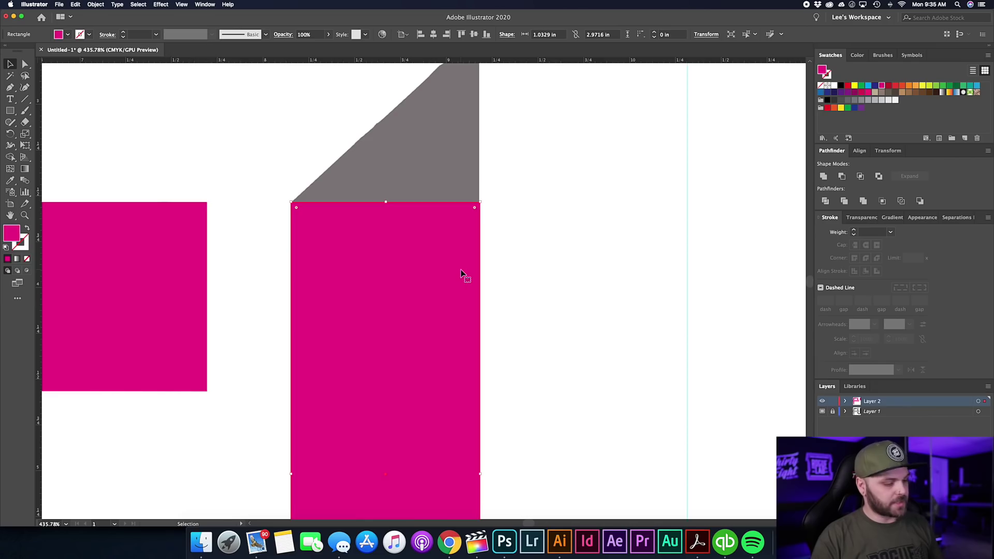
Step: Drag the top corner anchor of each pink U arm up to the top guide, forming slanted tops
key("a")
scroll(477, 204, "up", 3)
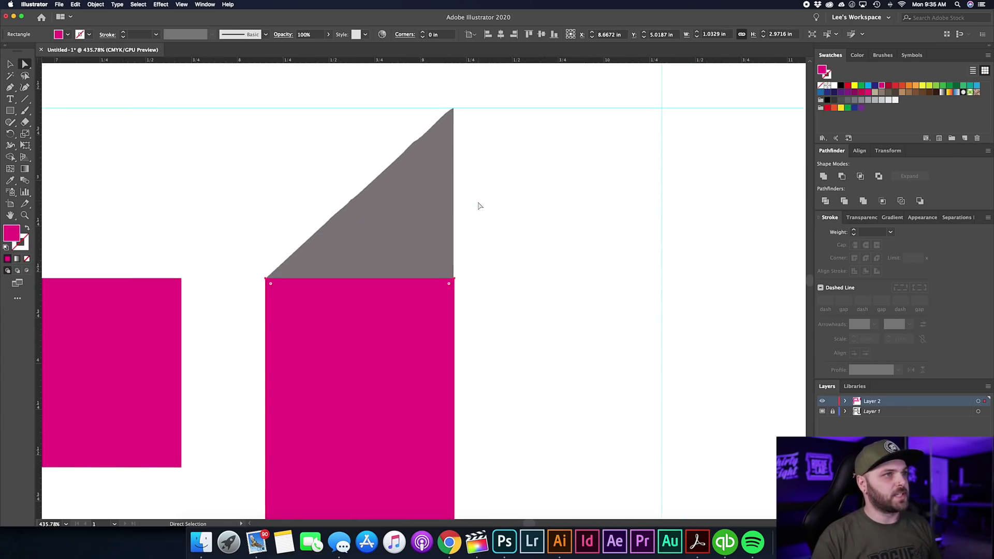
left_click_drag(455, 284, 455, 112)
scroll(521, 165, "right", 10)
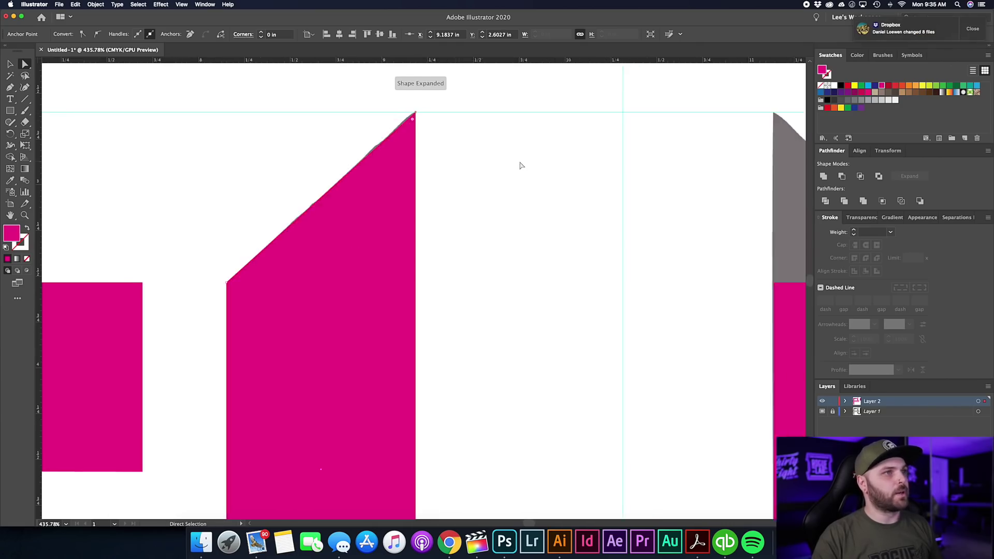
scroll(363, 300, "left", 2)
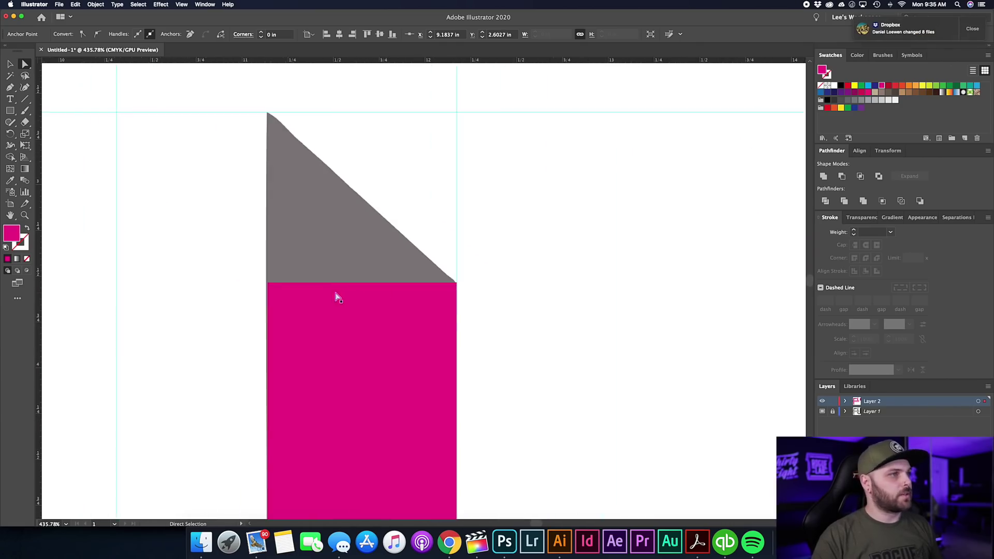
left_click(271, 287)
left_click_drag(269, 286, 267, 112)
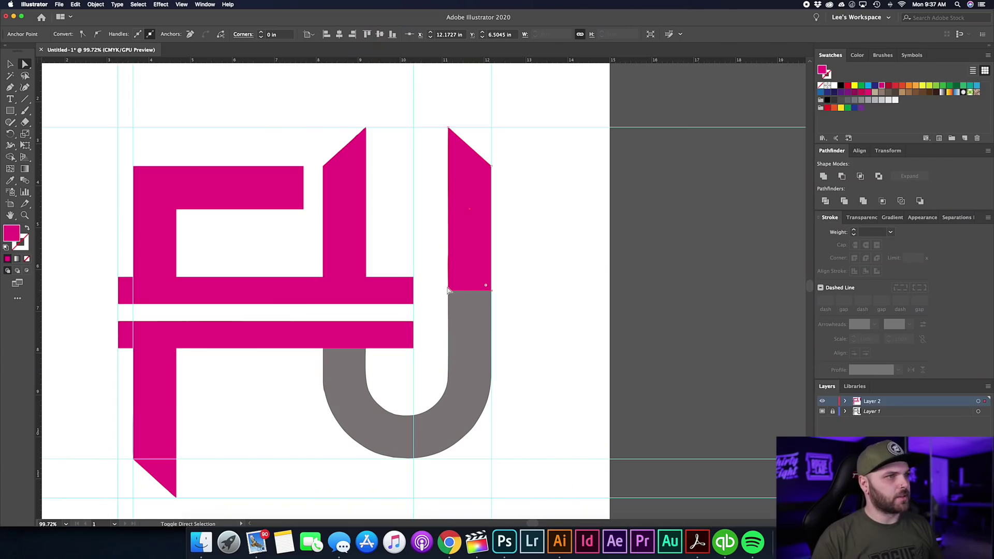
Step: Extend the right pink arm's bottom anchors down to where the grey curve begins
left_click(449, 293)
left_click_drag(472, 331, 465, 396)
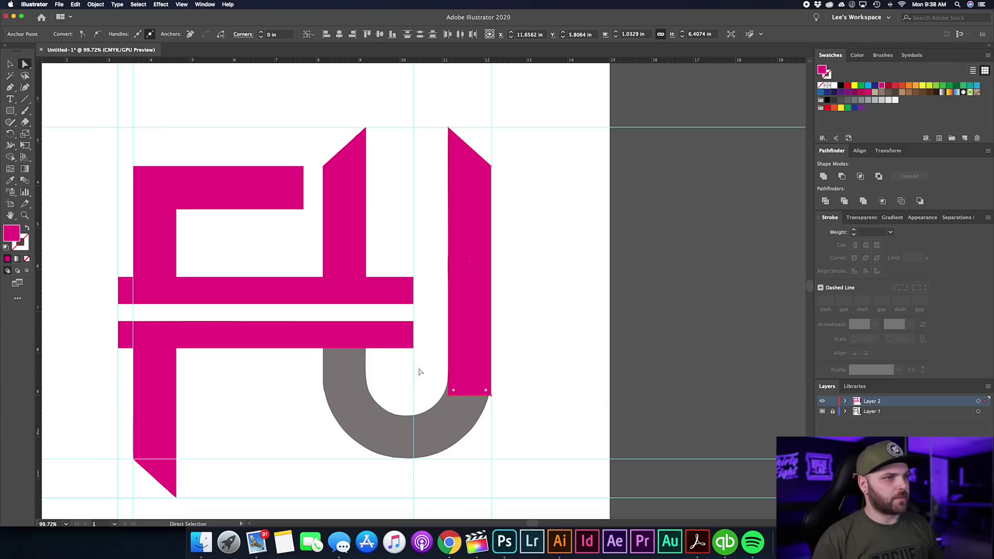
left_click(254, 308)
Step: Duplicate the tall pink bar onto the left arm and shorten it to end at the curve
left_click(158, 236)
left_click_drag(158, 241, 347, 400)
left_click_drag(345, 452, 347, 395)
left_click(325, 397)
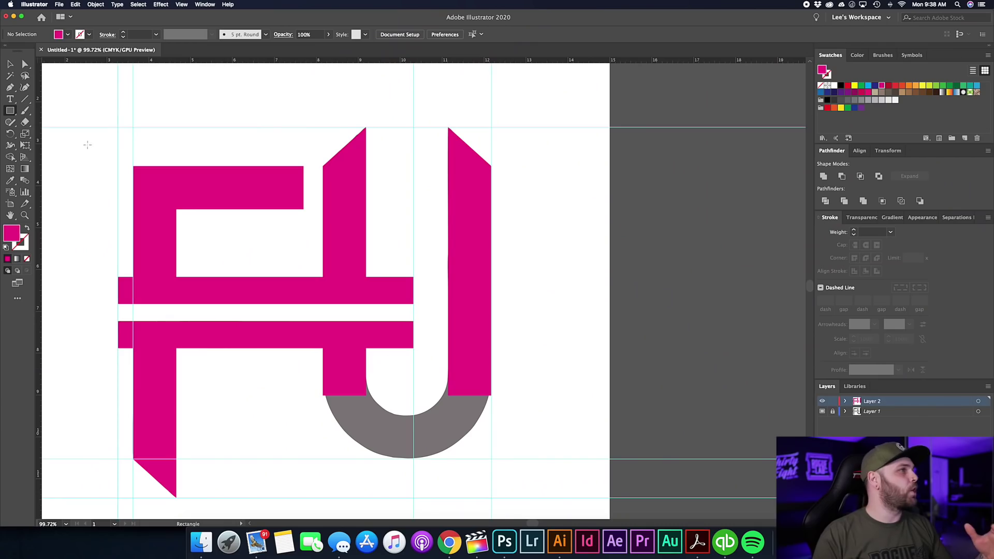
Step: Draw a circle with the Ellipse Tool below the grey U and fill it blue
left_click(15, 116)
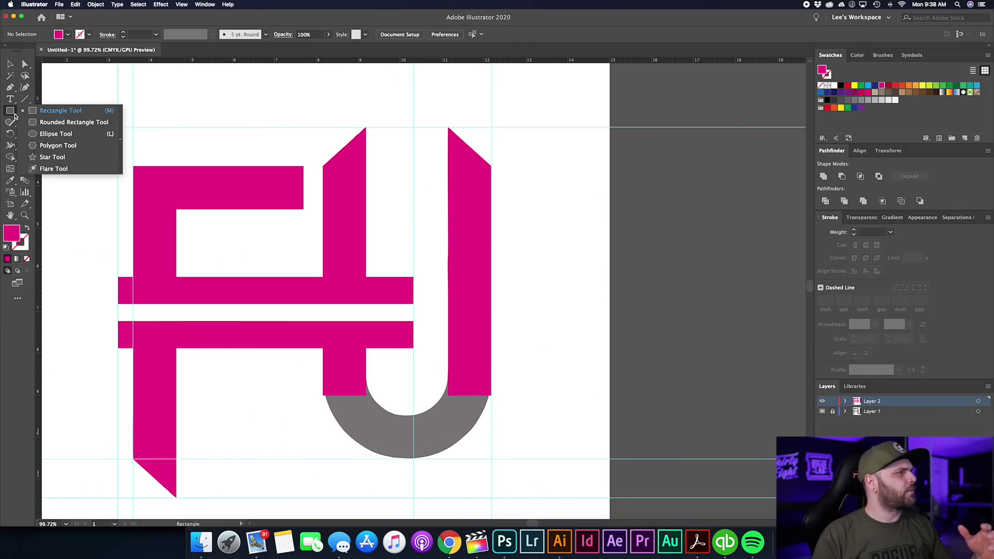
left_click(54, 134)
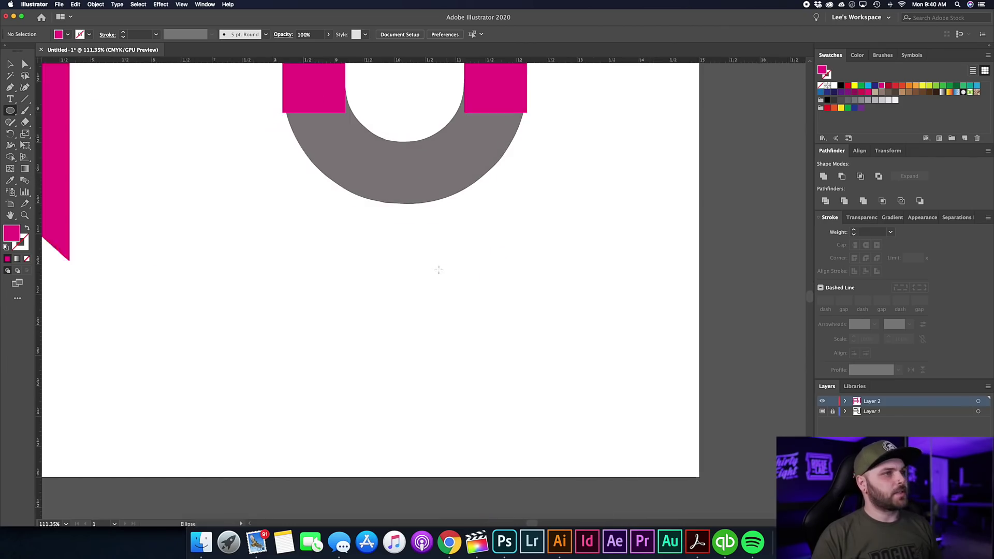
scroll(439, 269, "up", 3)
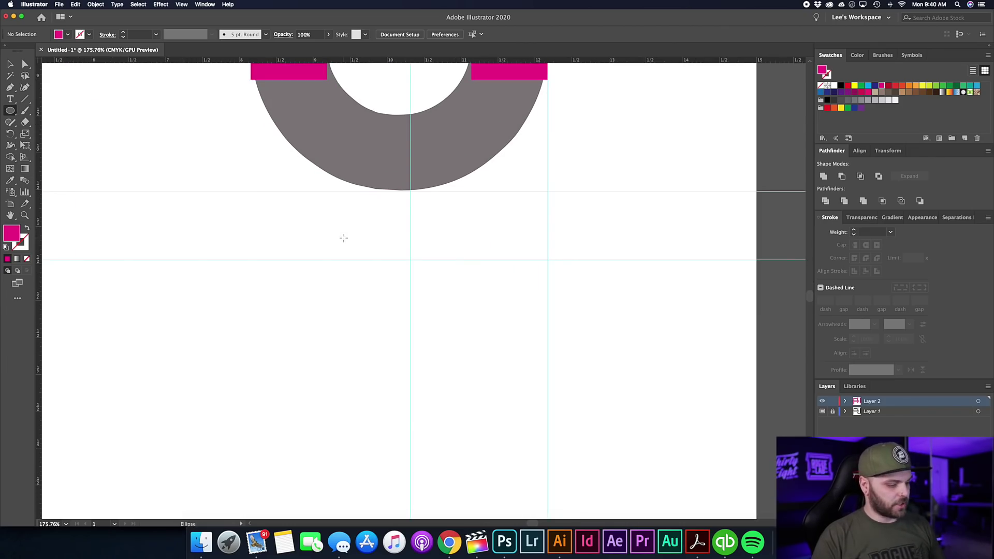
left_click_drag(339, 231, 563, 347)
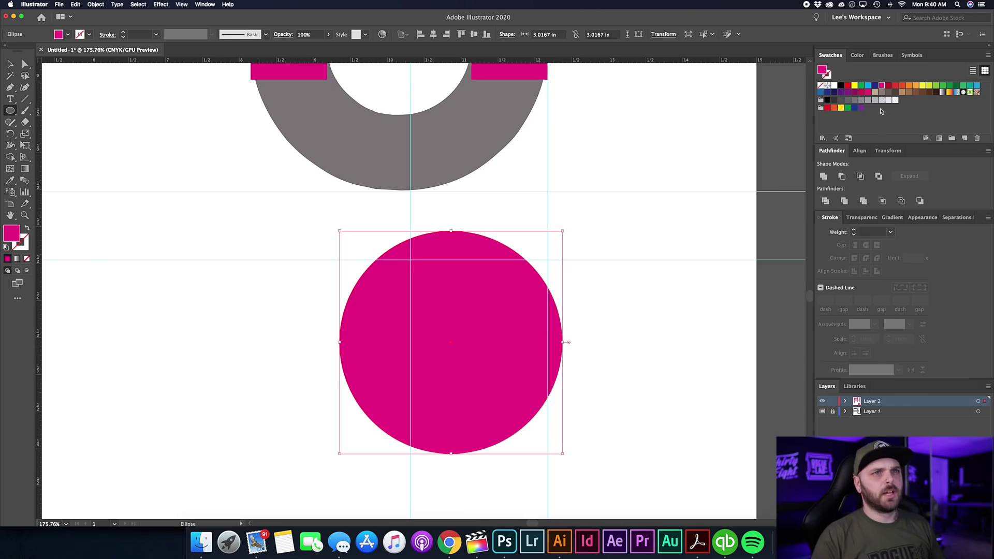
left_click(868, 86)
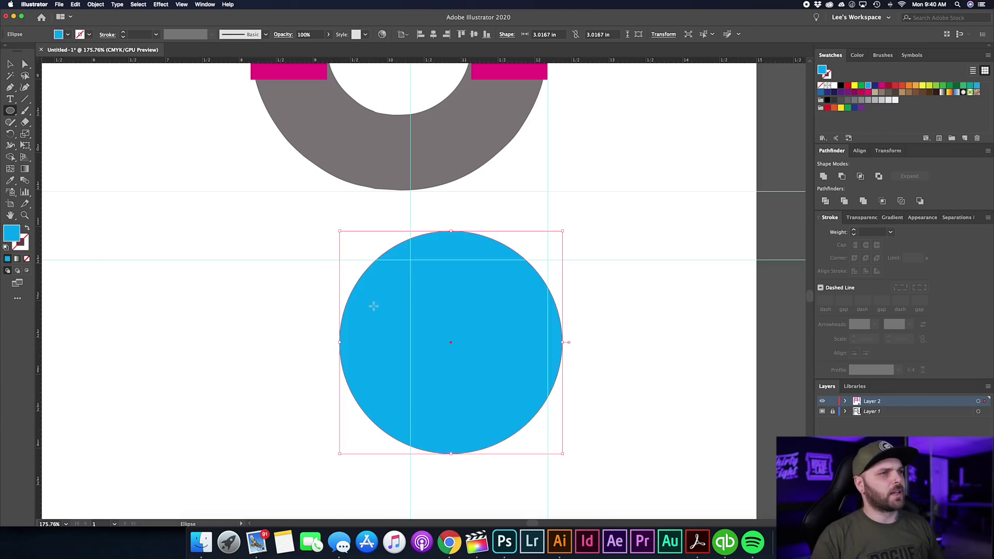
scroll(372, 306, "down", 4)
scroll(337, 345, "up", 2)
scroll(363, 345, "up", 2)
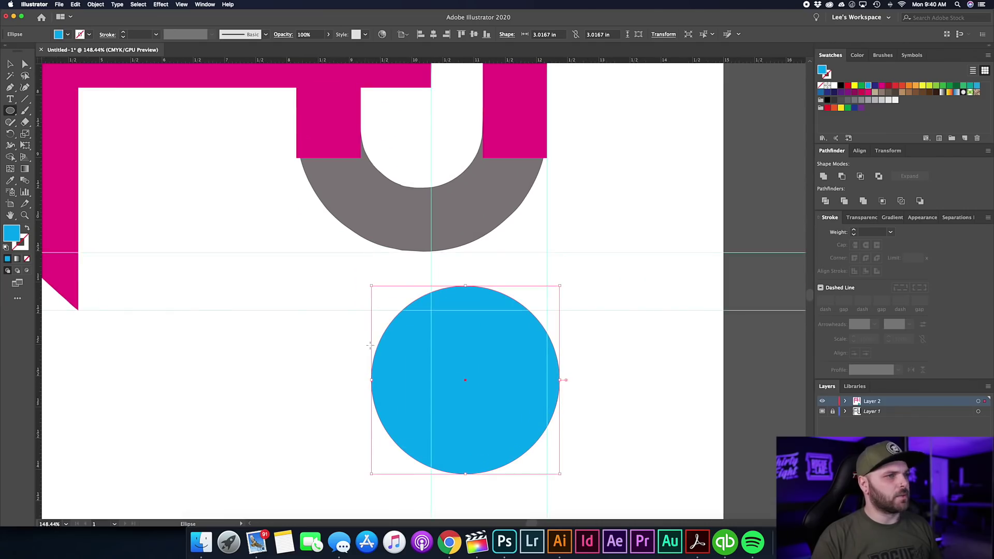
key("v")
scroll(473, 355, "down", 2)
scroll(467, 372, "up", 2)
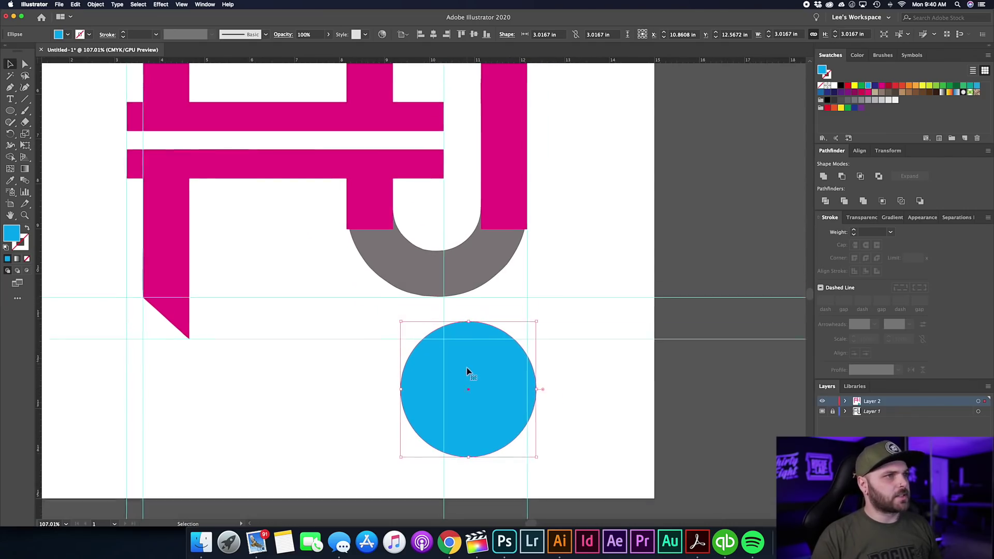
Step: Move the blue circle up over the U's curve and scale it to about 4 in across
left_click_drag(471, 401, 418, 207)
scroll(419, 300, "up", 3)
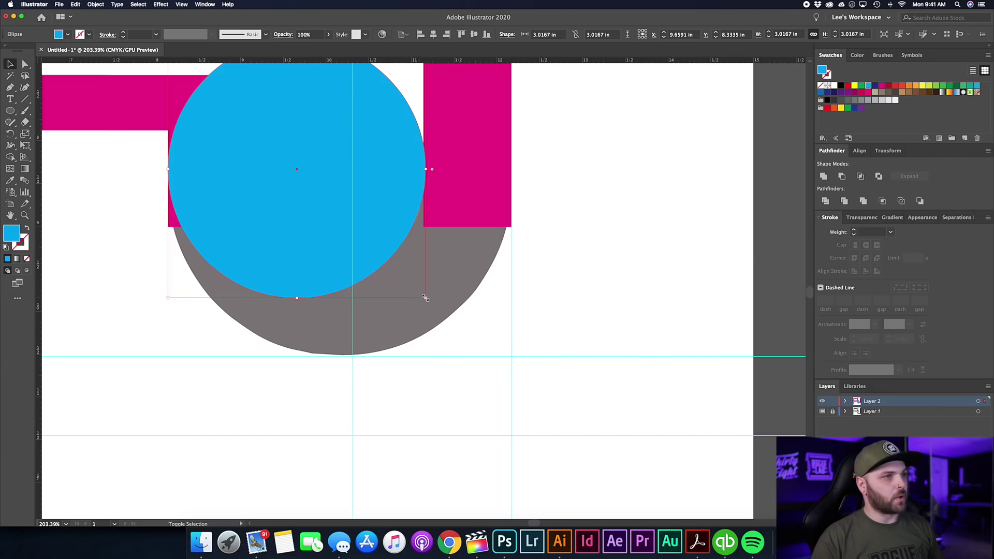
left_click_drag(424, 299, 512, 384)
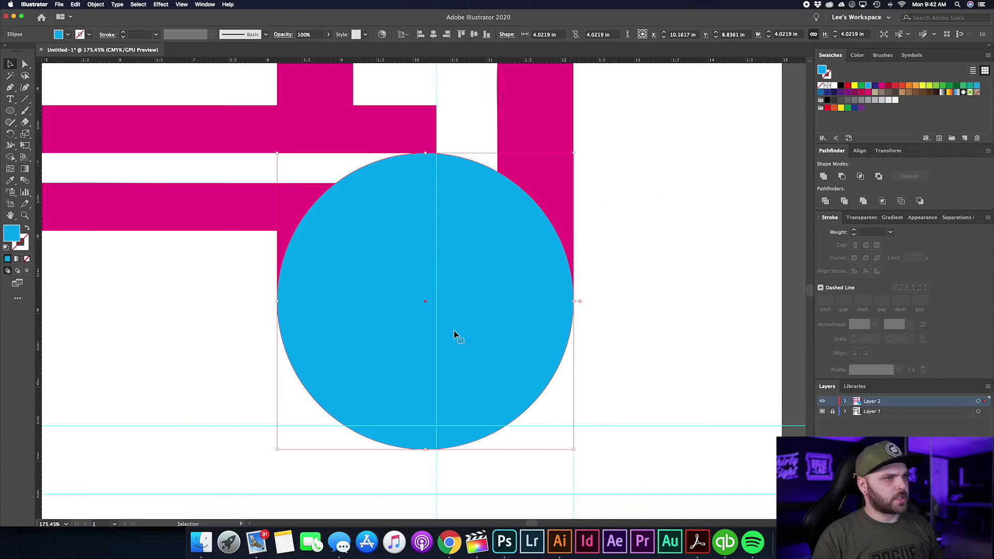
Step: Shift-drag the blue circle vertically so it lines up with the grey U's curve
left_click_drag(455, 332, 455, 299)
scroll(435, 419, "up", 5)
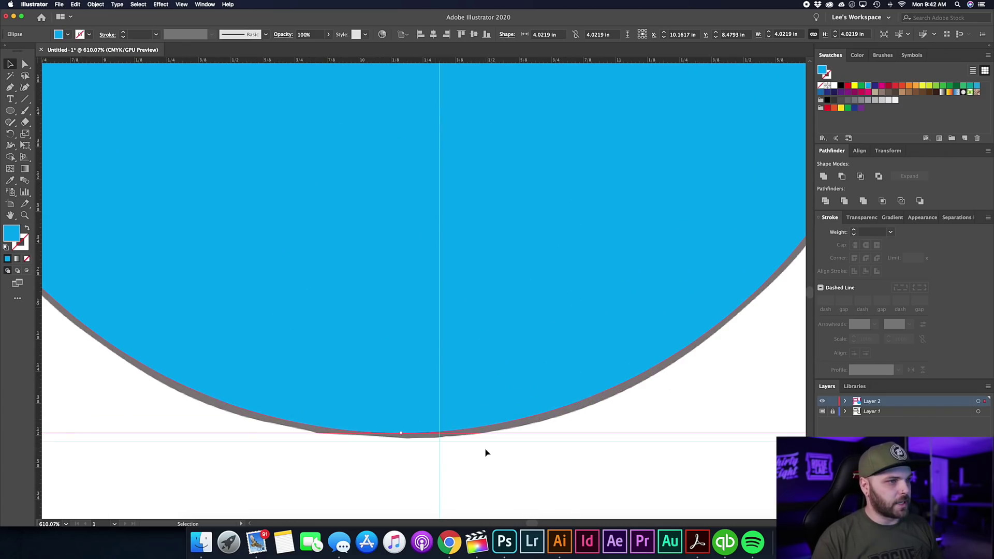
Step: Move the horizontal guide onto the curve's bottom and nudge the blue circle down onto it
left_click(488, 445)
left_click_drag(488, 445, 489, 443)
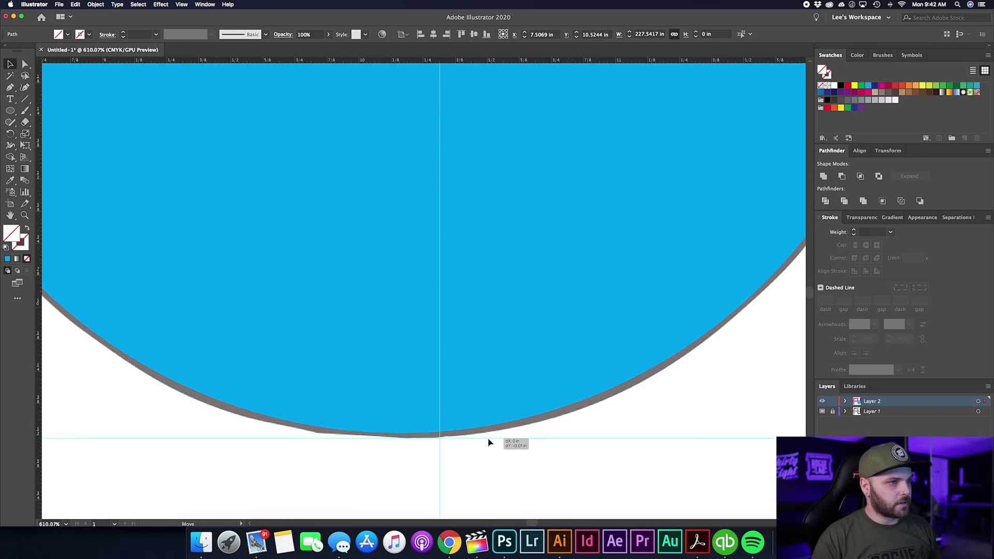
scroll(488, 441, "down", 5)
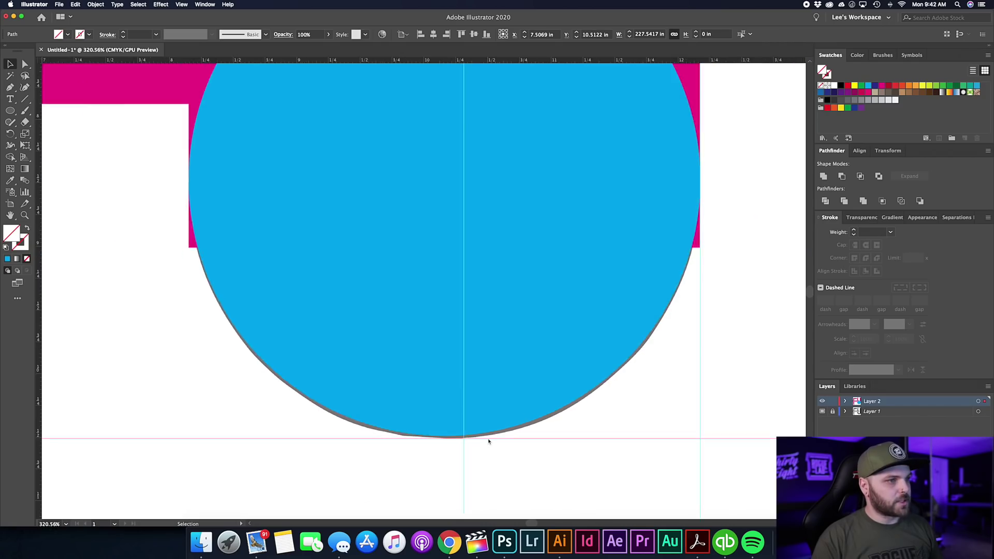
left_click(478, 370)
scroll(505, 330, "up", 4)
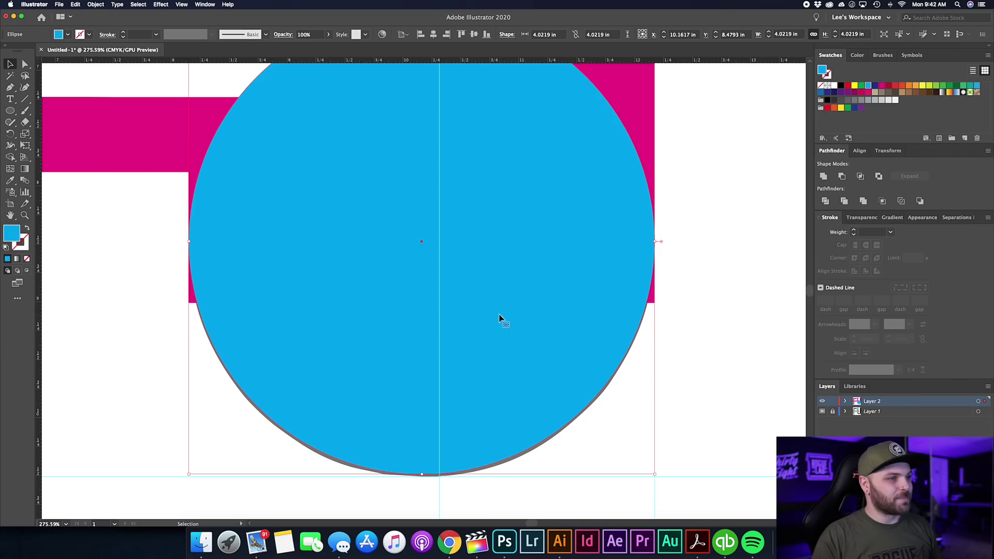
left_click_drag(494, 305, 496, 308)
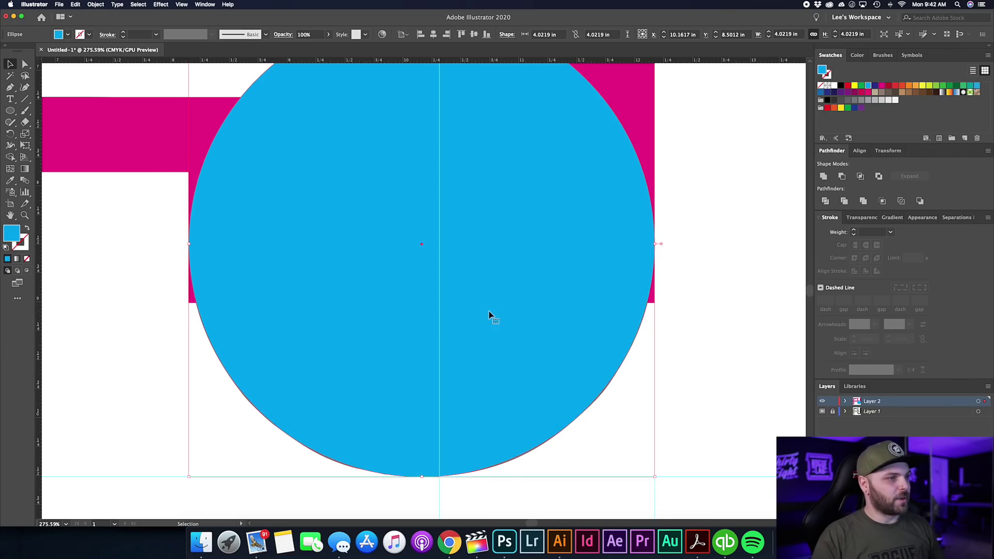
Step: Copy the 4.0219 in blue circle with Cmd+C
scroll(712, 312, "down", 2)
left_click(732, 318)
left_click(557, 293)
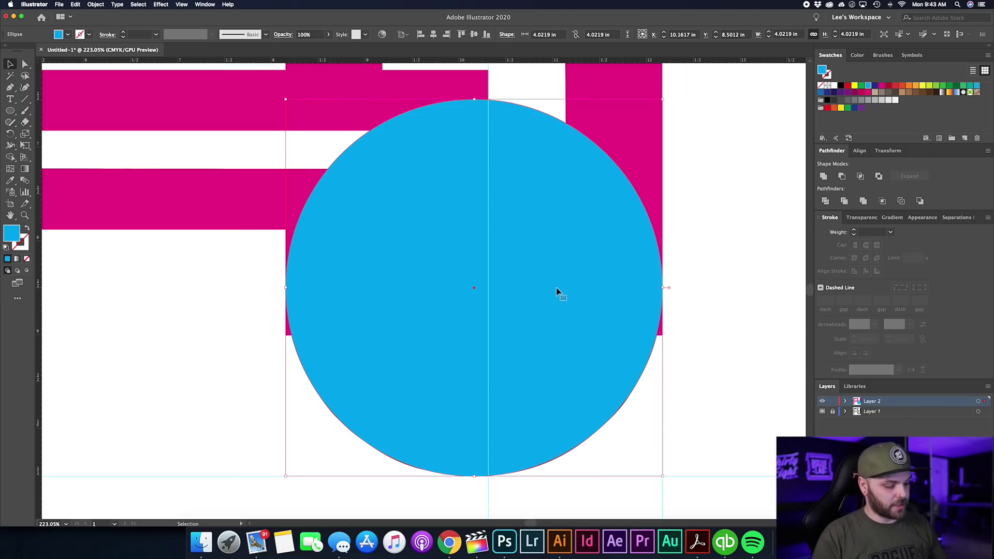
key("super+c")
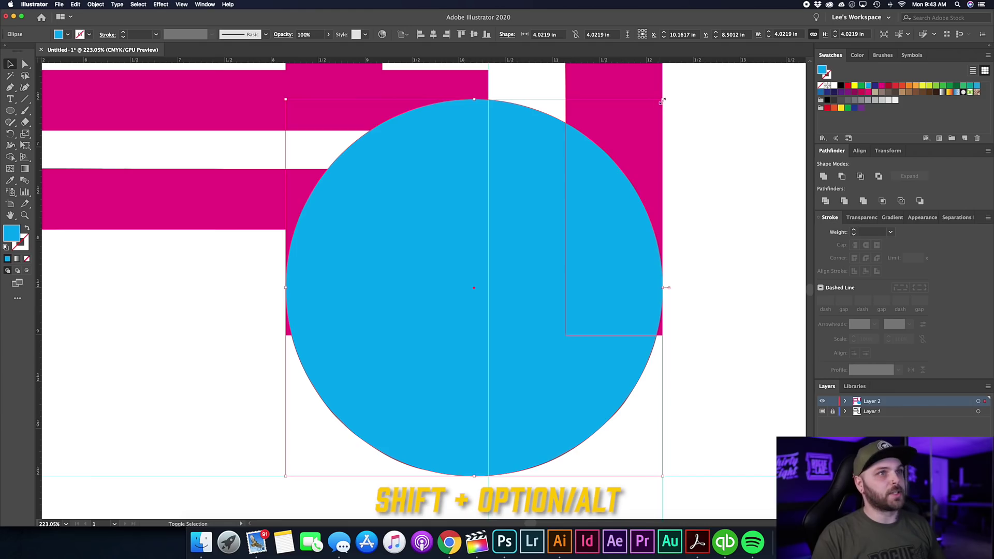
Step: Shrink the pasted circle copy around its centre and fill it yellow
left_click_drag(663, 100, 584, 154)
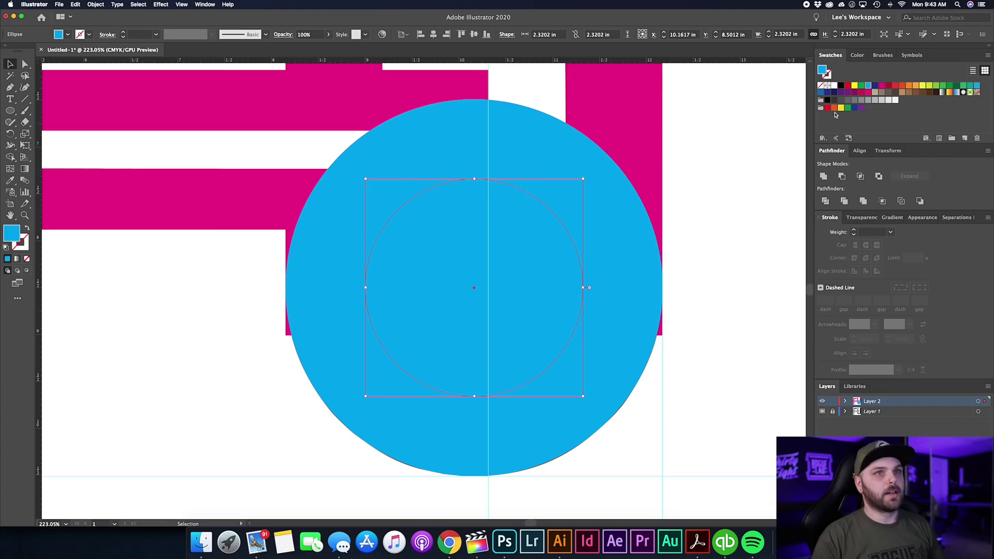
left_click(854, 86)
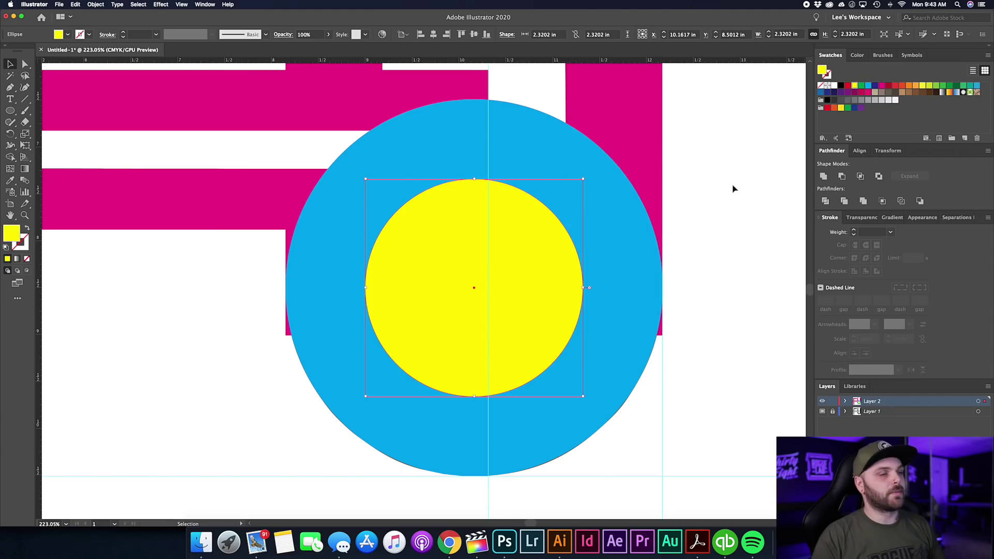
left_click(729, 199)
Step: Send the outer blue circle behind the pink bars
left_click(613, 215)
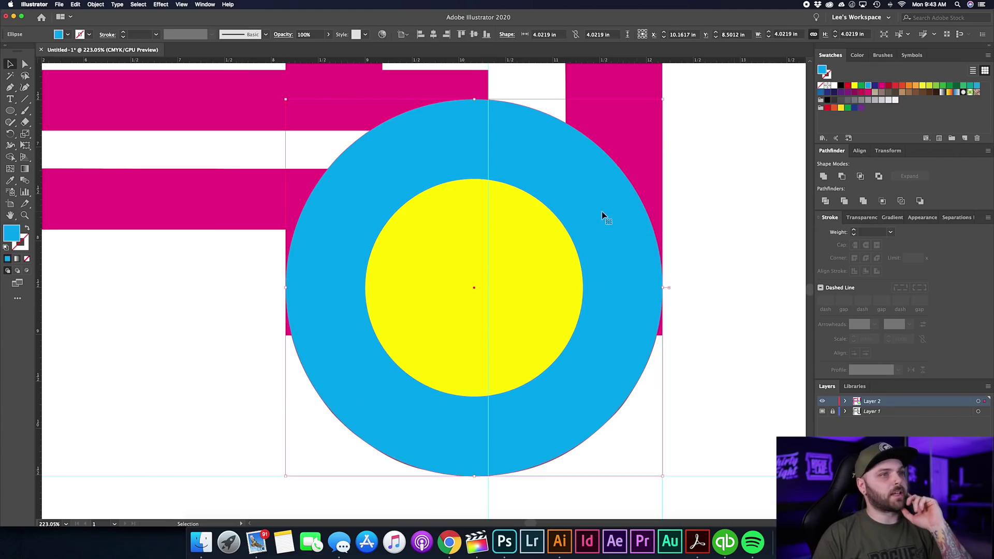
right_click(602, 212)
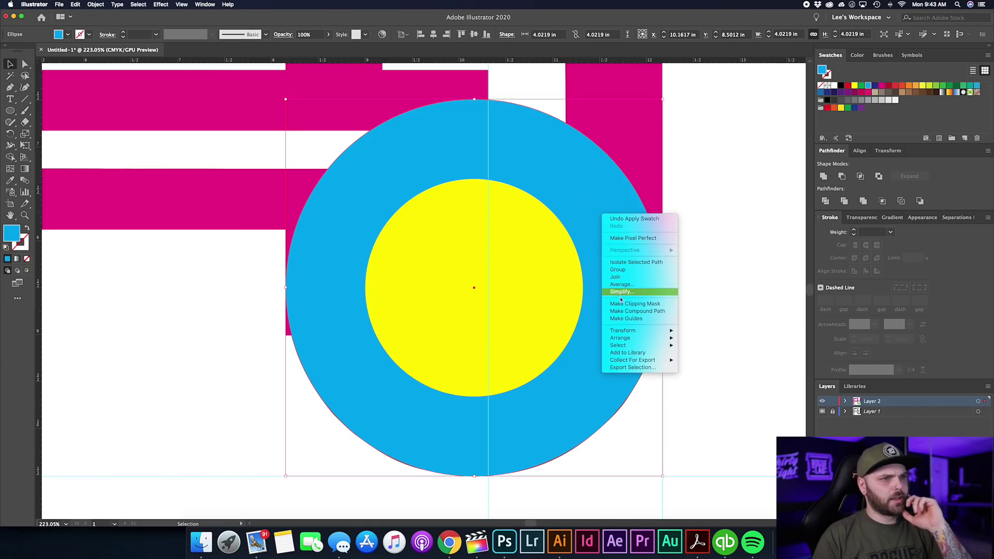
mouse_move(637, 337)
left_click(703, 360)
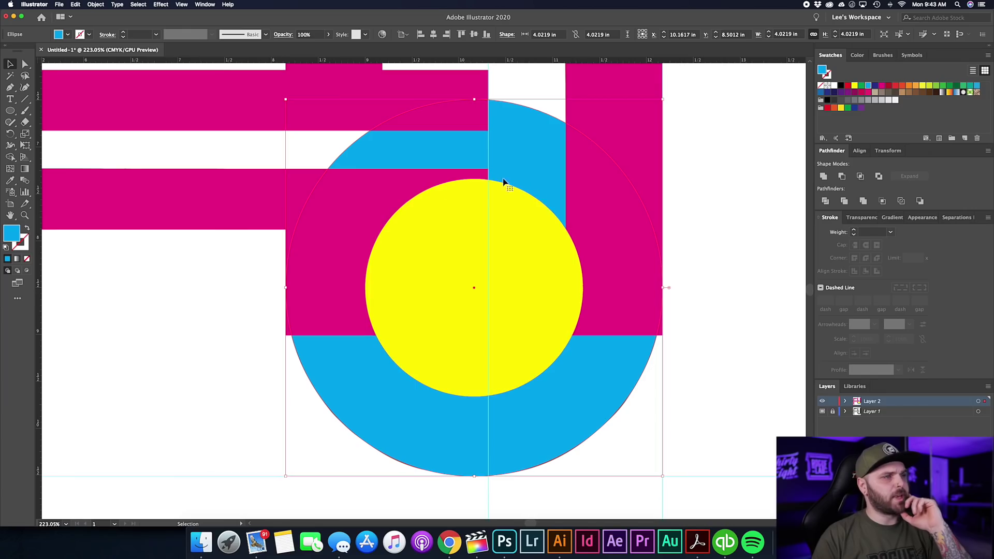
Step: Resize the yellow circle to 1.9561 in wide and tall, centred in the blue circle
left_click(514, 273)
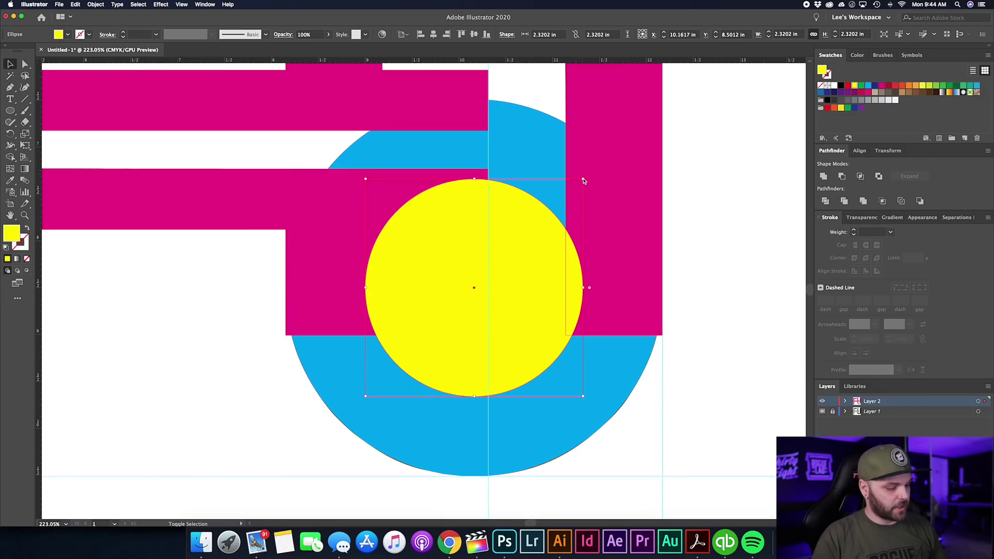
left_click_drag(584, 180, 567, 189)
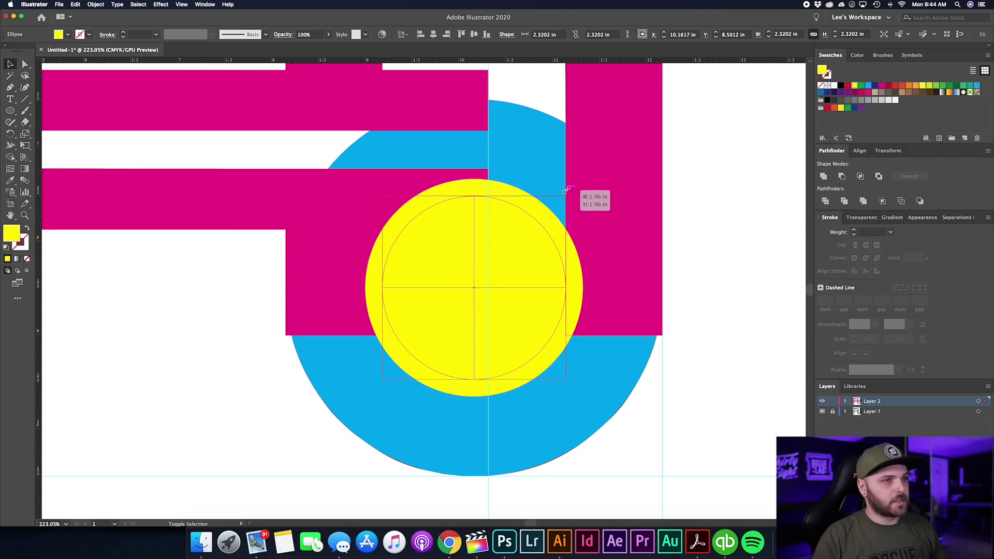
left_click_drag(567, 190, 566, 190)
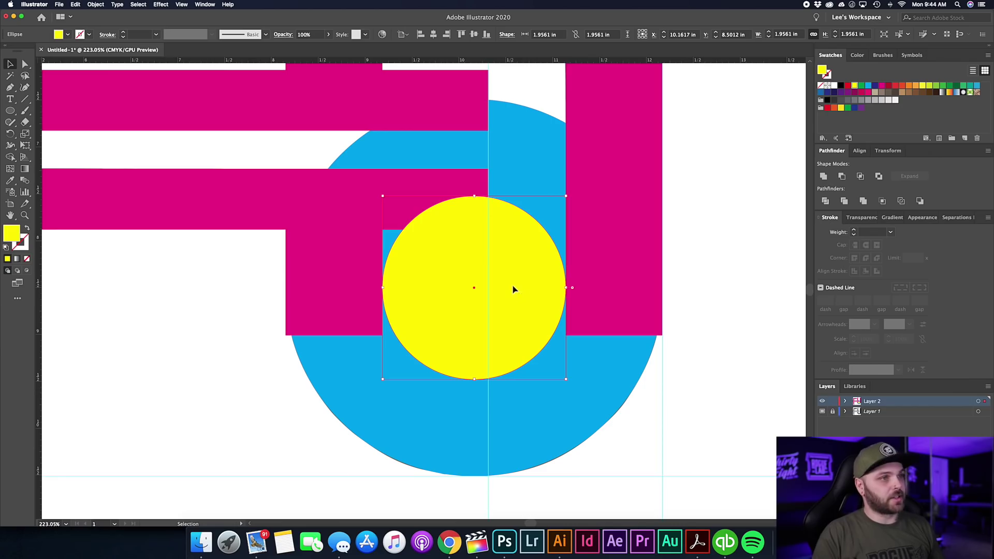
Step: Select both circles and apply Pathfinder Minus Front to punch the yellow centre out
left_click(602, 371, "shift")
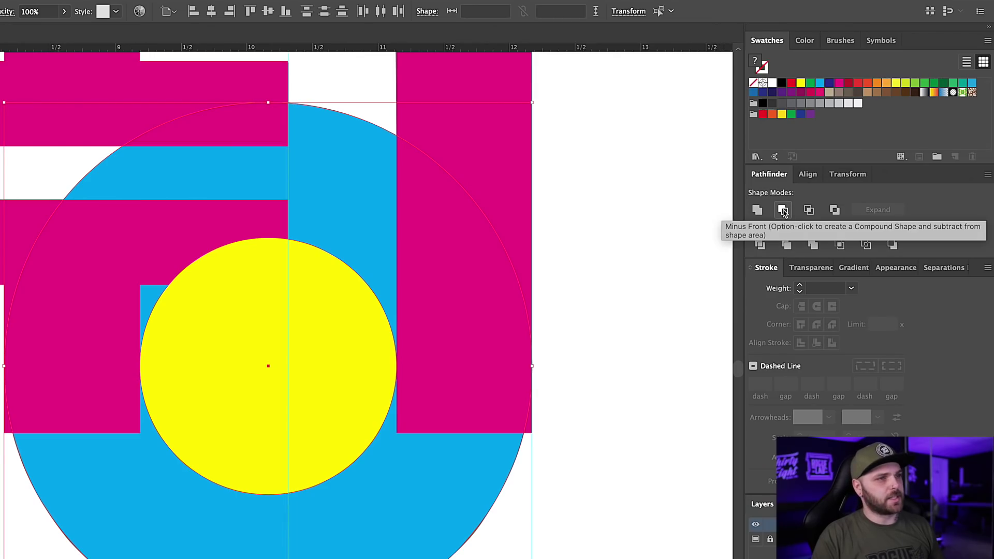
left_click(783, 209)
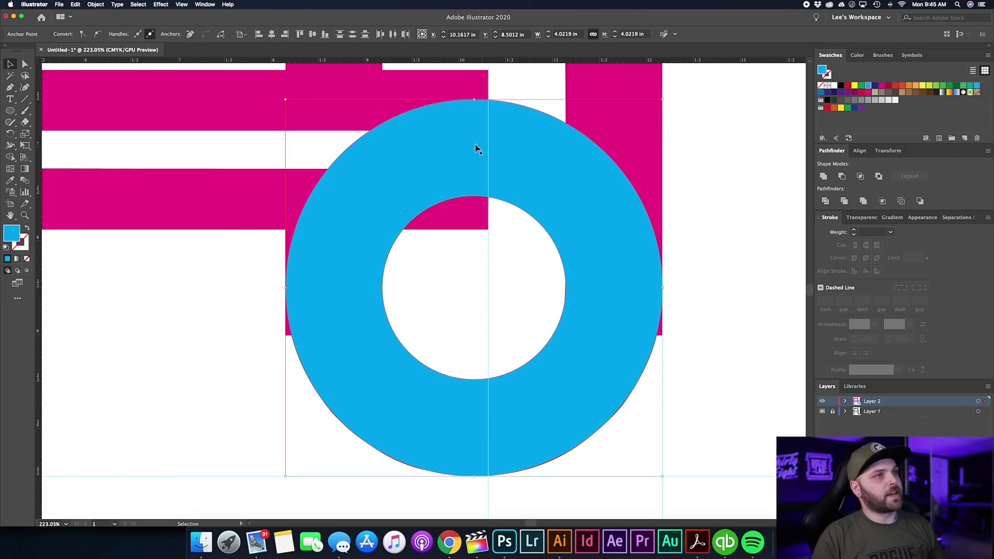
Step: Pull the blue ring's top anchor down and delete the top arc, leaving a half-ring
key("a")
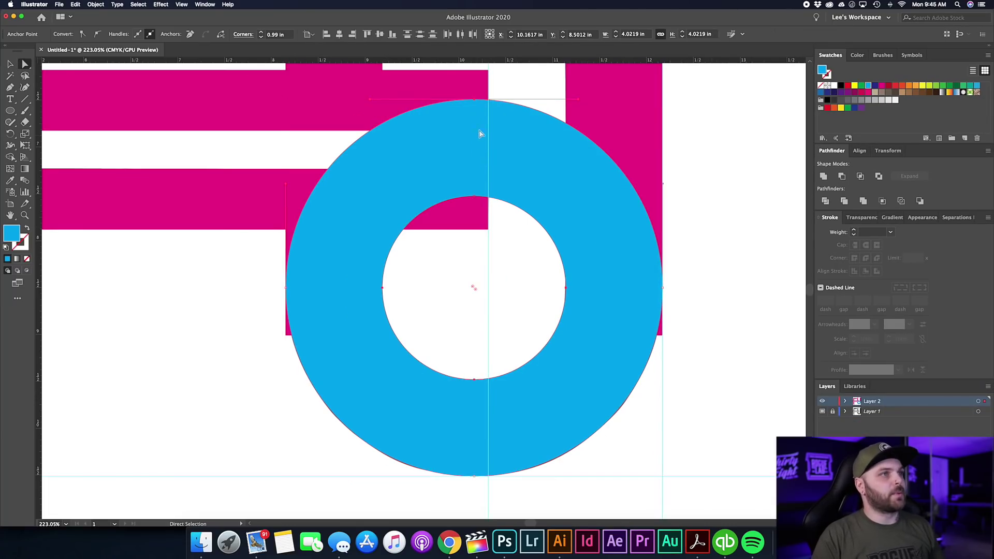
left_click(474, 100)
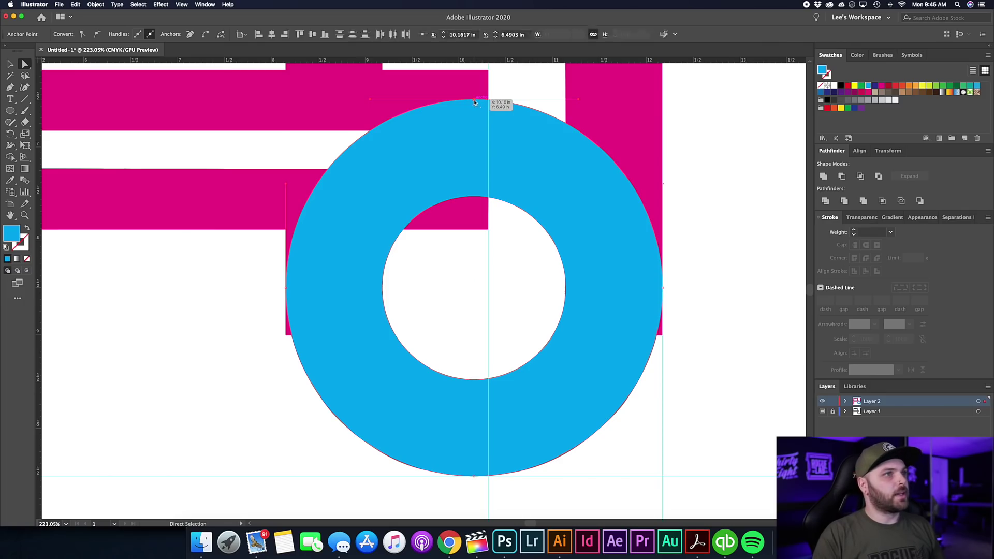
left_click_drag(474, 101, 475, 197)
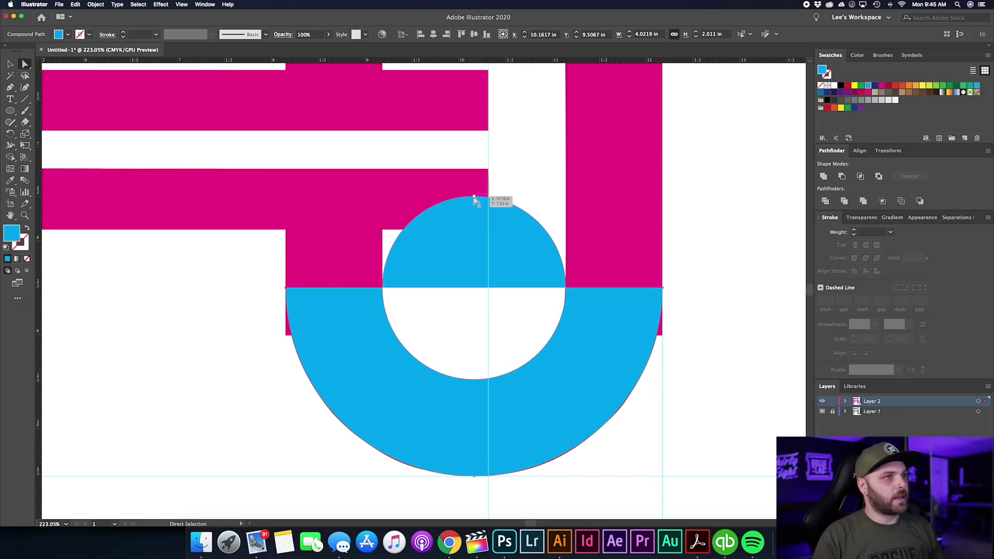
key("Delete")
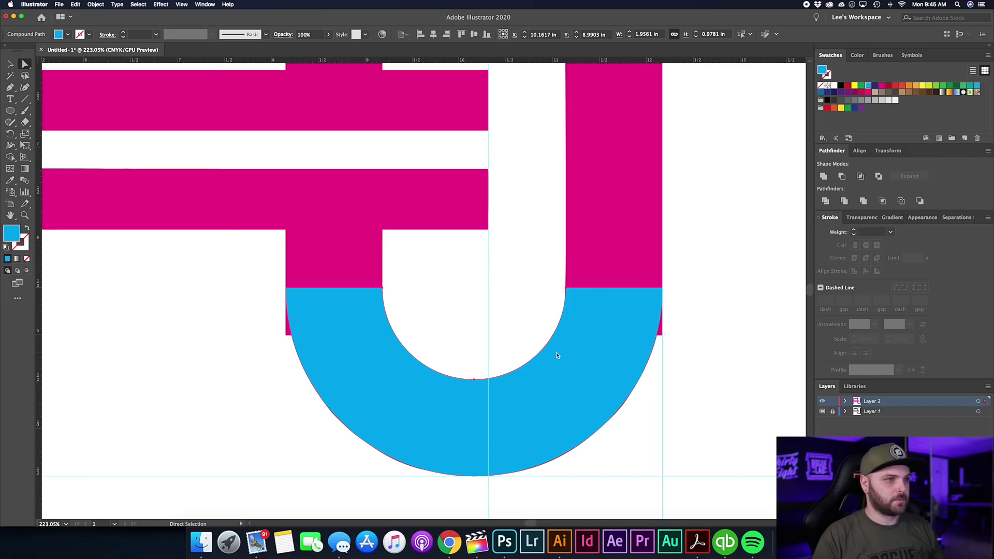
scroll(352, 308, "down", 1)
left_click(352, 308)
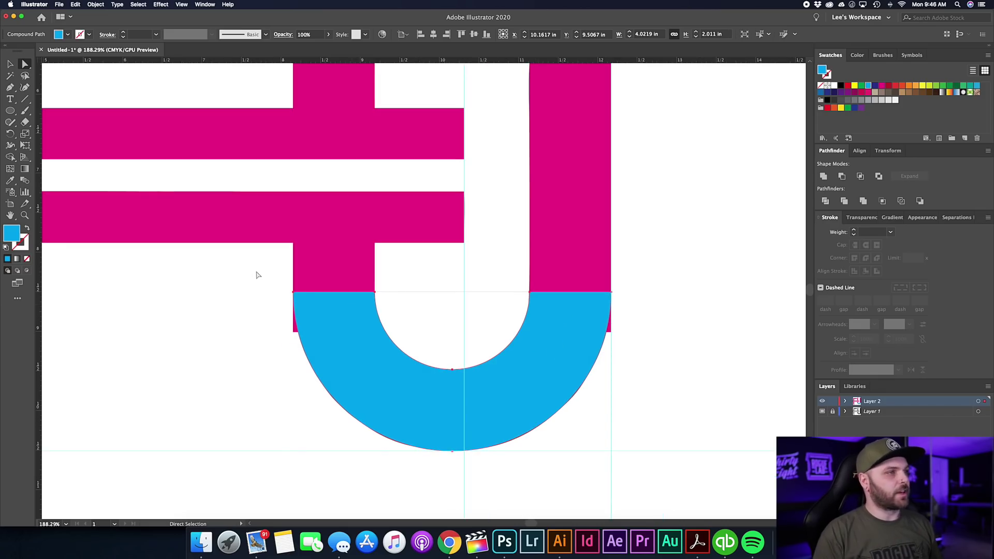
scroll(300, 290, "up", 4)
scroll(334, 320, "right", 4)
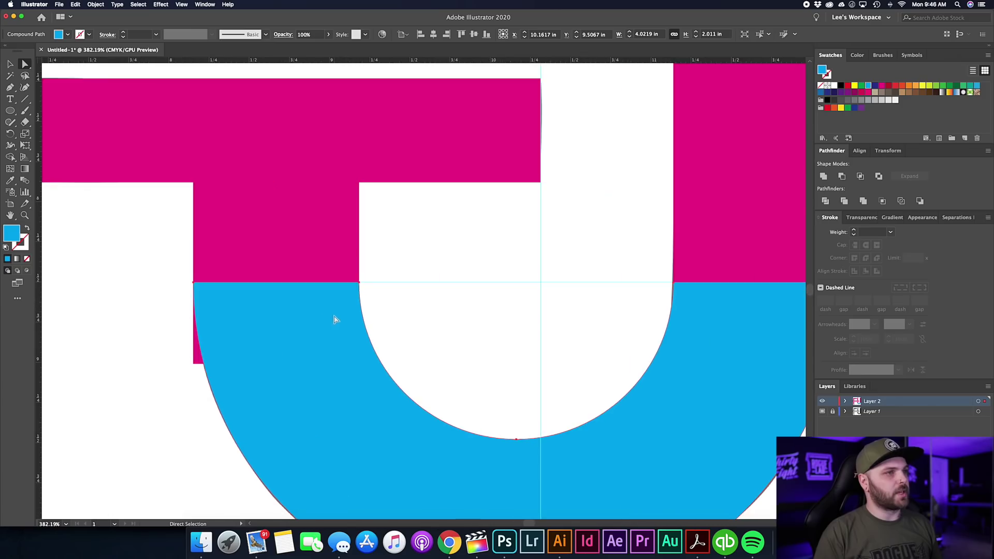
scroll(259, 315, "down", 1)
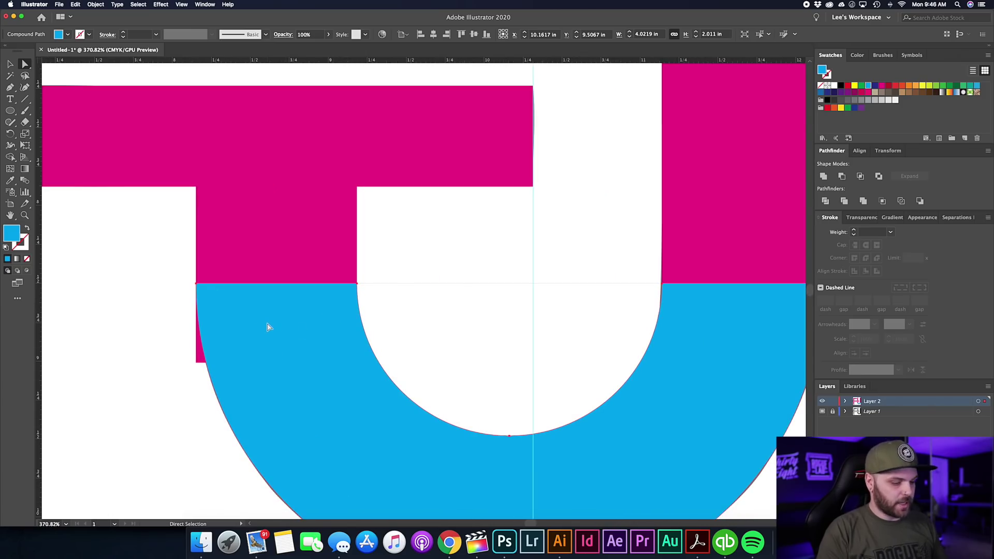
key("super+y")
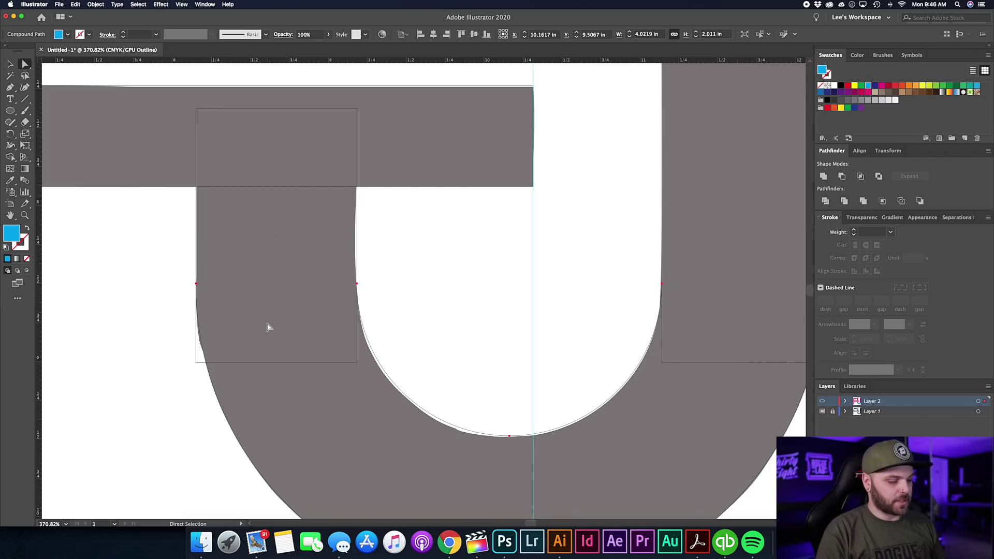
key("super+y")
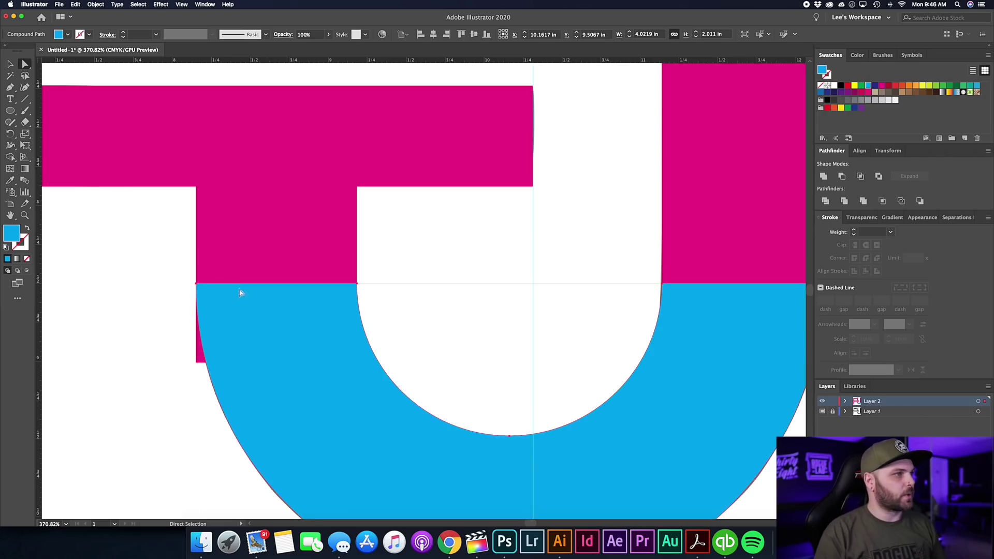
left_click(197, 284)
Step: Join the half-ring's two open end points with a straight segment using Cmd+J
left_click(357, 284, "shift")
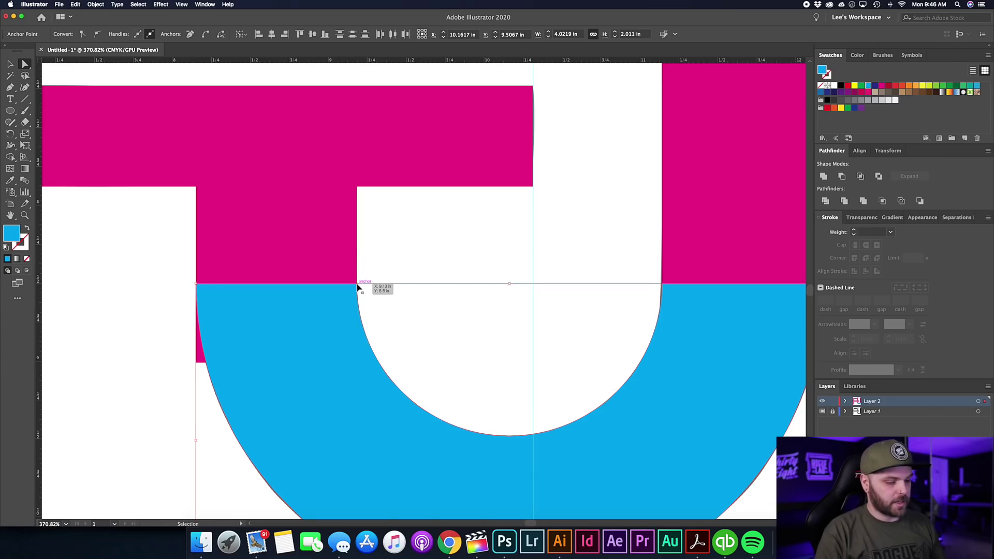
key("super+j")
scroll(609, 335, "right", 1)
scroll(610, 335, "right", 5)
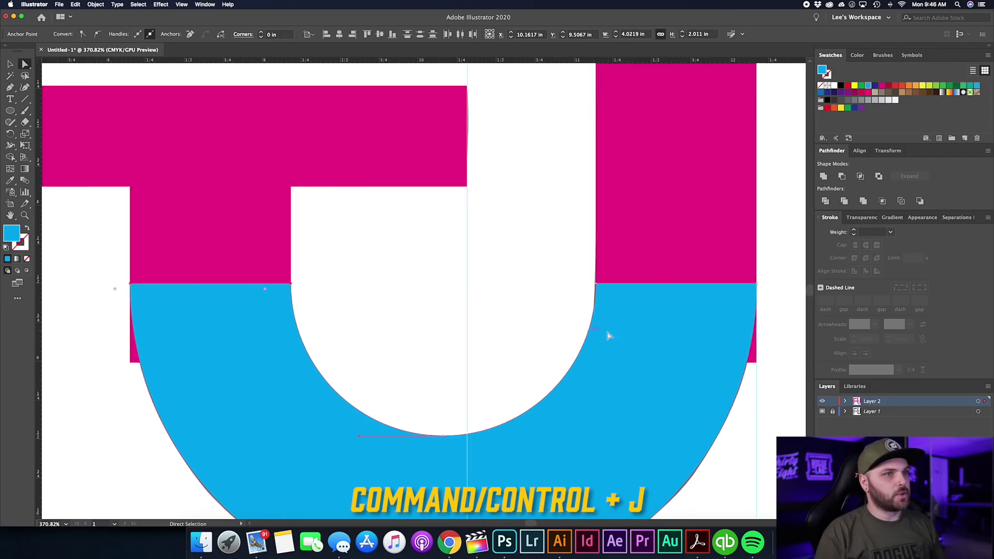
Step: Select the whole blue U shape and switch to Outline view with Cmd+Y
left_click(456, 285)
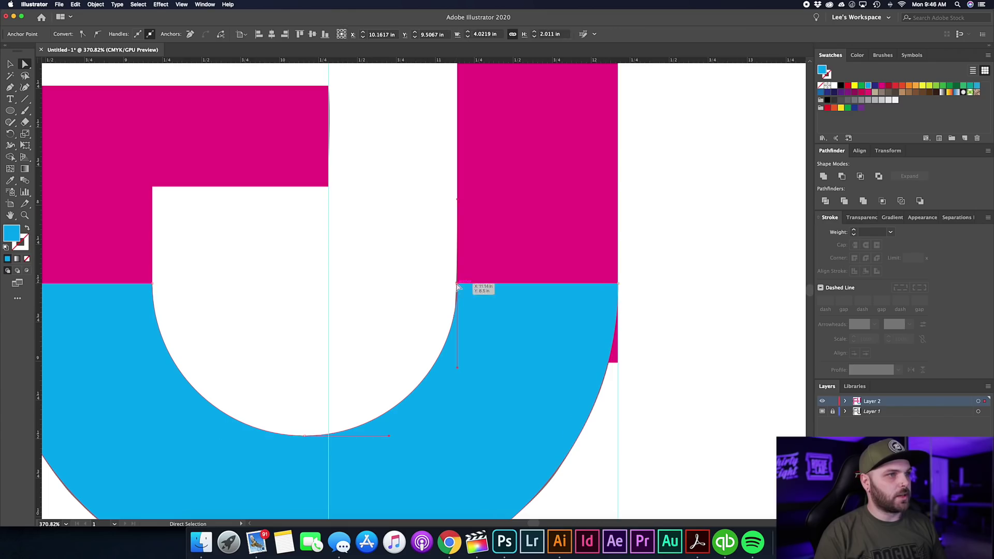
left_click(576, 301)
key("super+y")
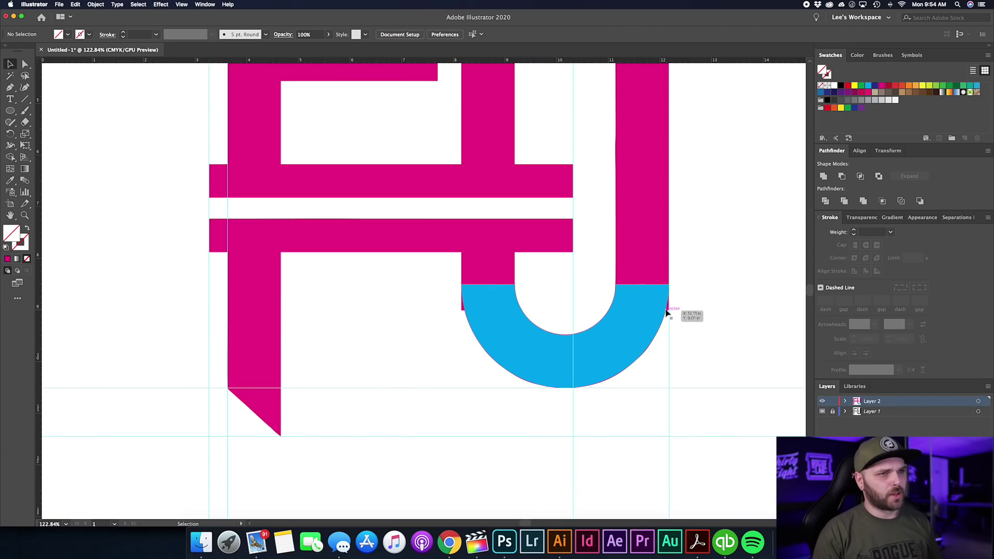
Step: Zoom out and clear all the cyan guides around the FU logo with View > Guides > Clear Guides
scroll(666, 308, "down", 3)
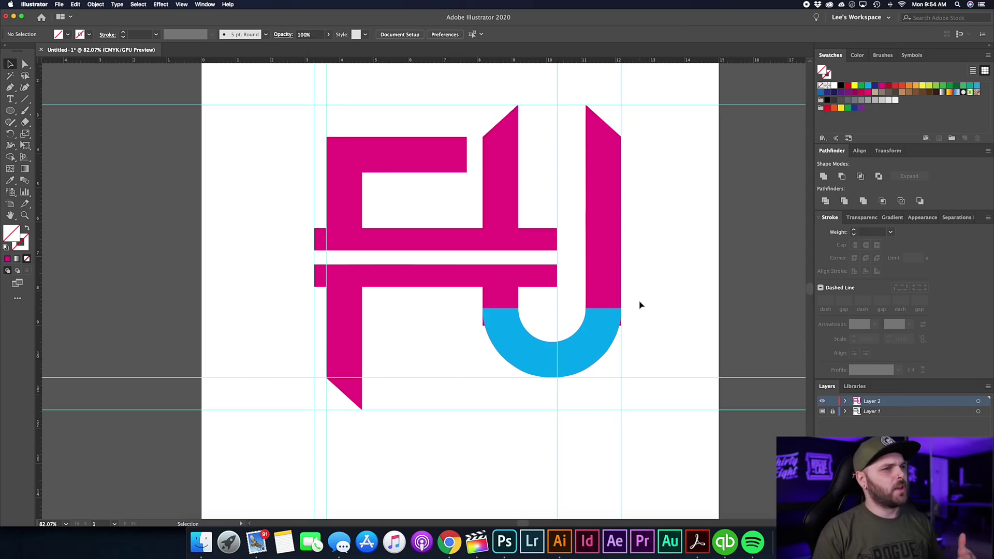
scroll(646, 312, "down", 3)
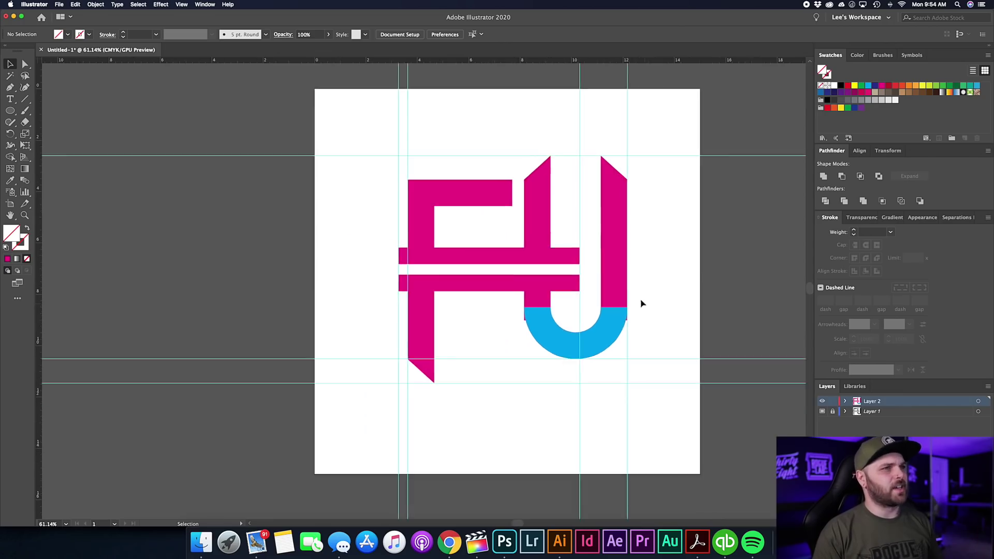
left_click(181, 5)
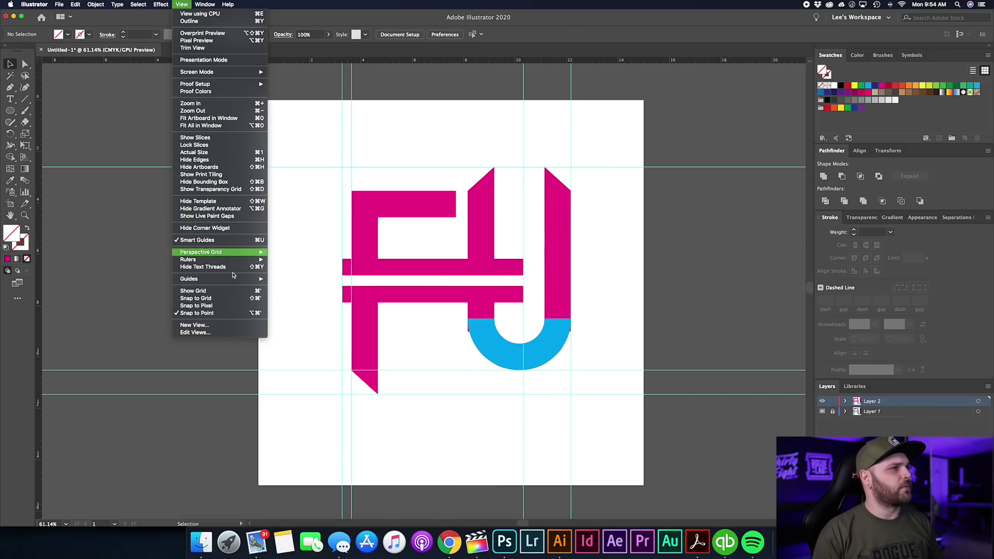
mouse_move(235, 279)
left_click(299, 309)
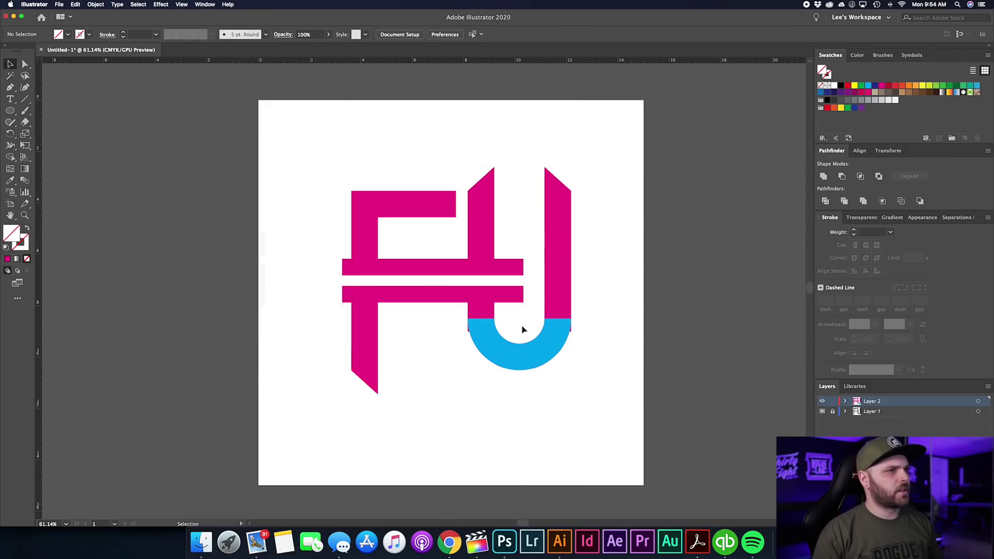
scroll(571, 341, "right", 4)
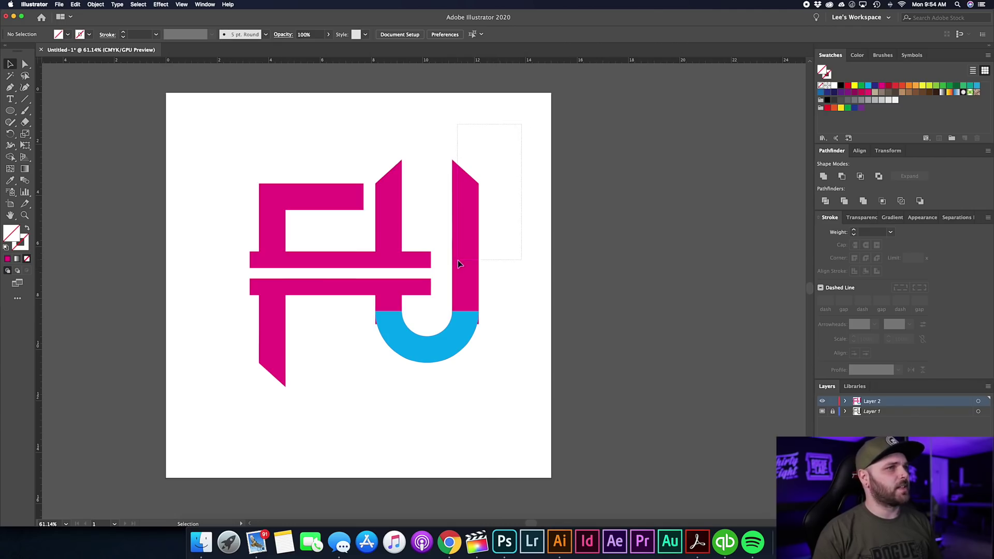
Step: Select every piece of the FU logo and Option-drag a copy to the right of the artboard
left_click_drag(326, 354, 214, 413)
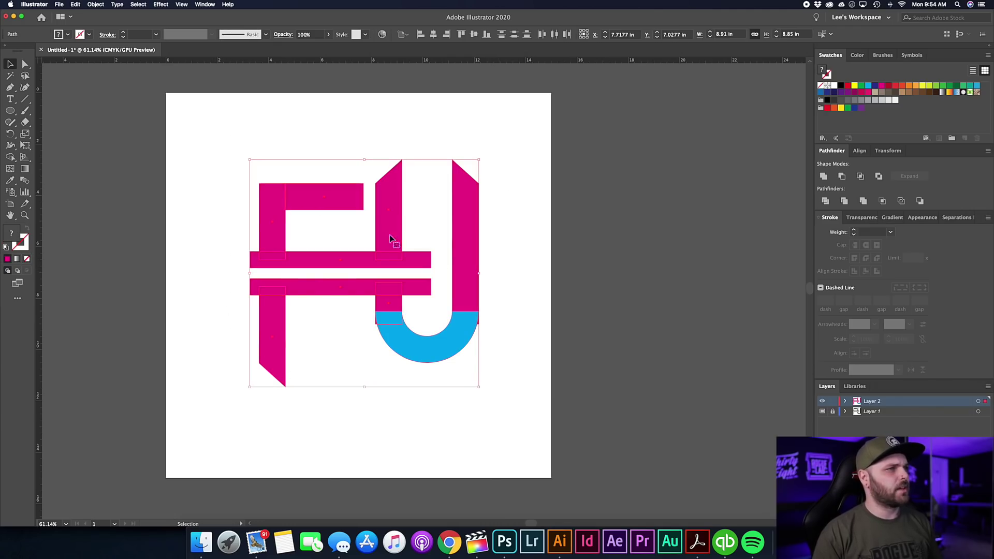
left_click_drag(392, 230, 734, 231)
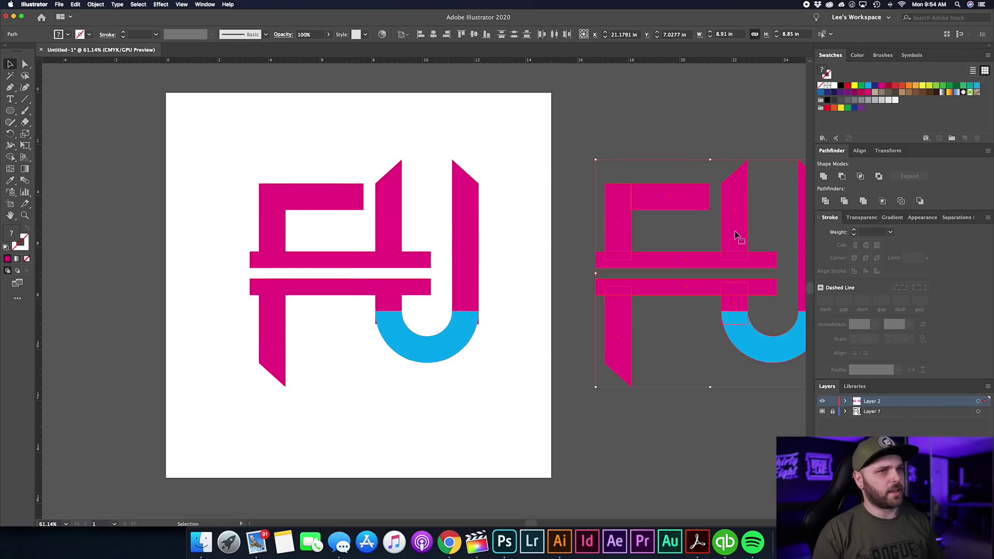
scroll(735, 231, "right", 5)
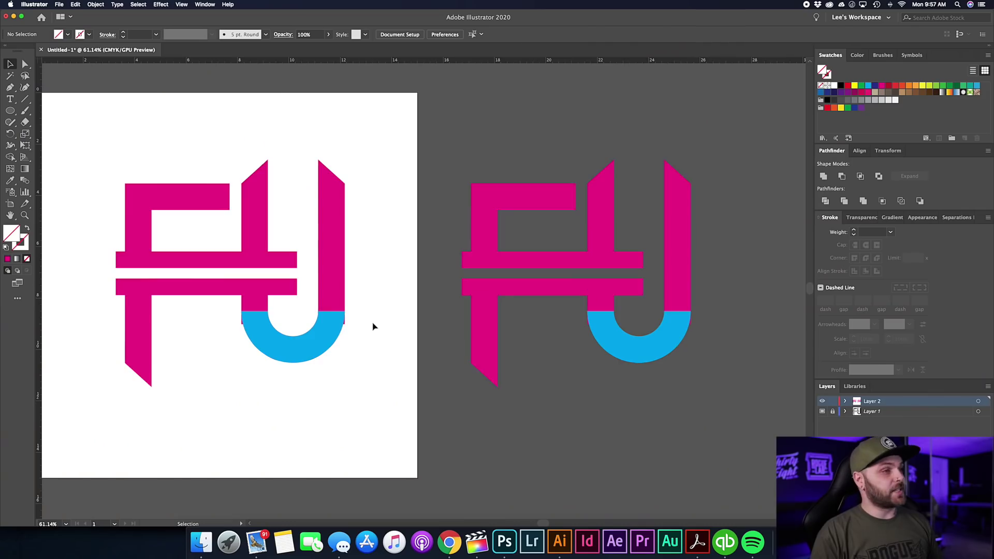
Step: Select the blue U and the pink shape together and apply Pathfinder Trim to cut their overlap
scroll(371, 326, "up", 5)
scroll(394, 340, "down", 4)
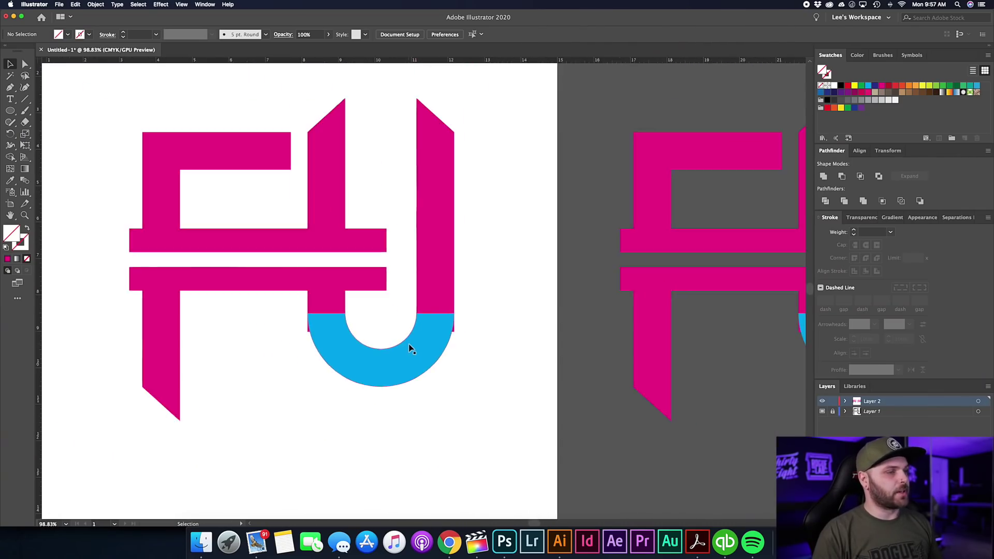
scroll(412, 345, "up", 5)
left_click(413, 349)
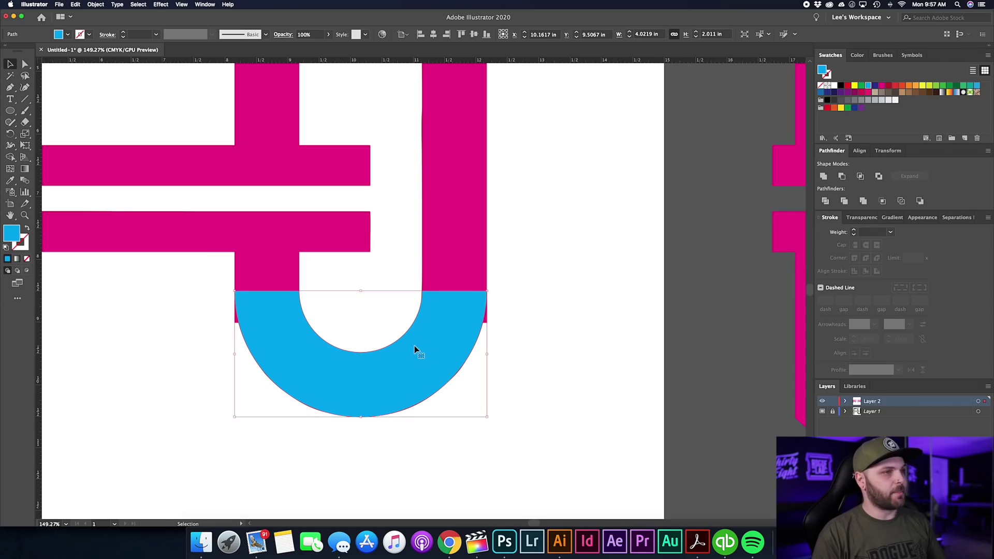
scroll(414, 348, "down", 3)
scroll(415, 348, "up", 5)
scroll(417, 349, "down", 1)
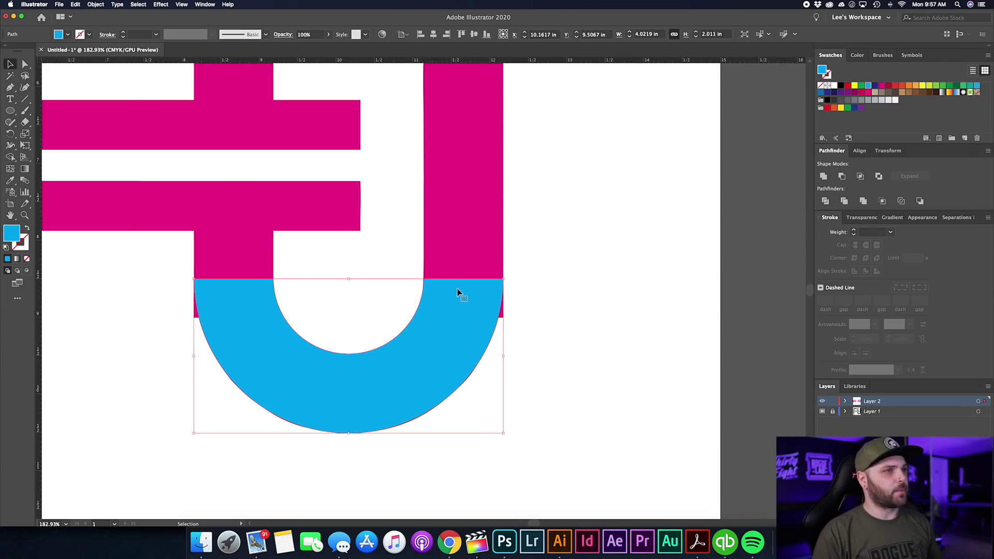
left_click(462, 246, "shift")
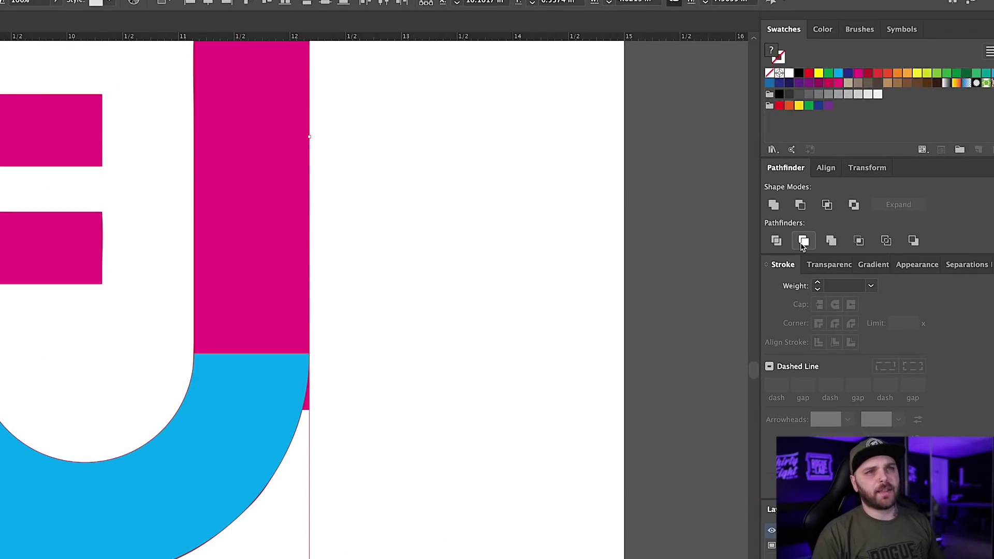
left_click(804, 241)
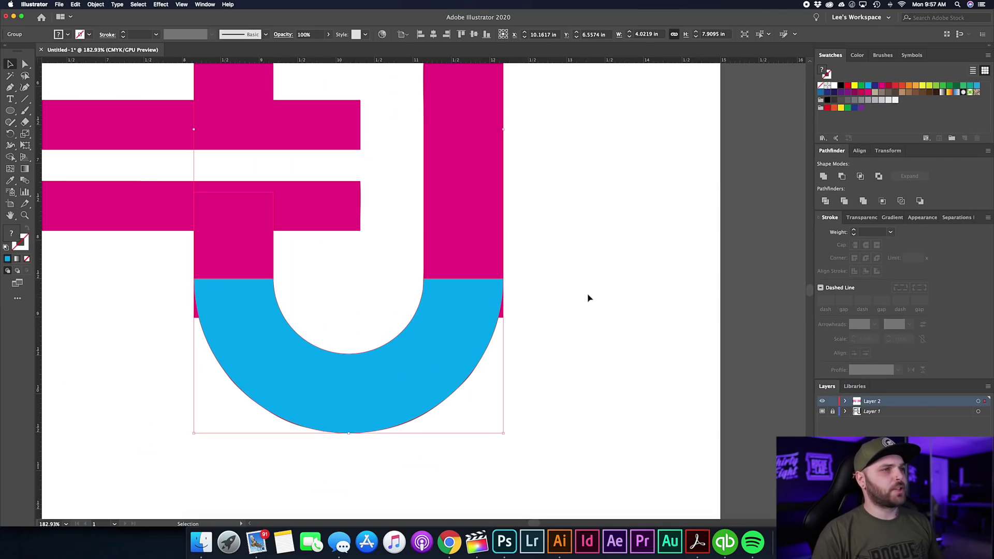
scroll(468, 243, "down", 5)
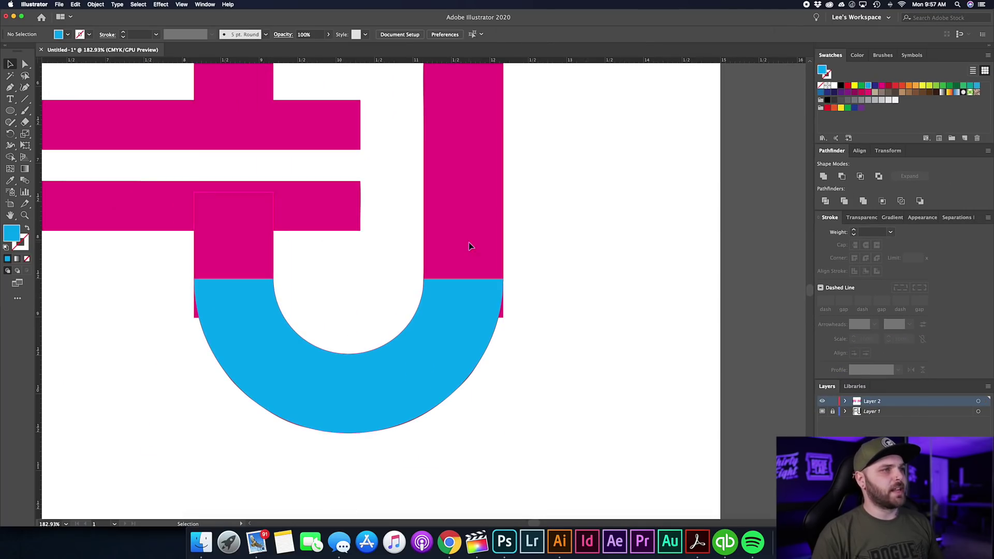
scroll(462, 234, "up", 5)
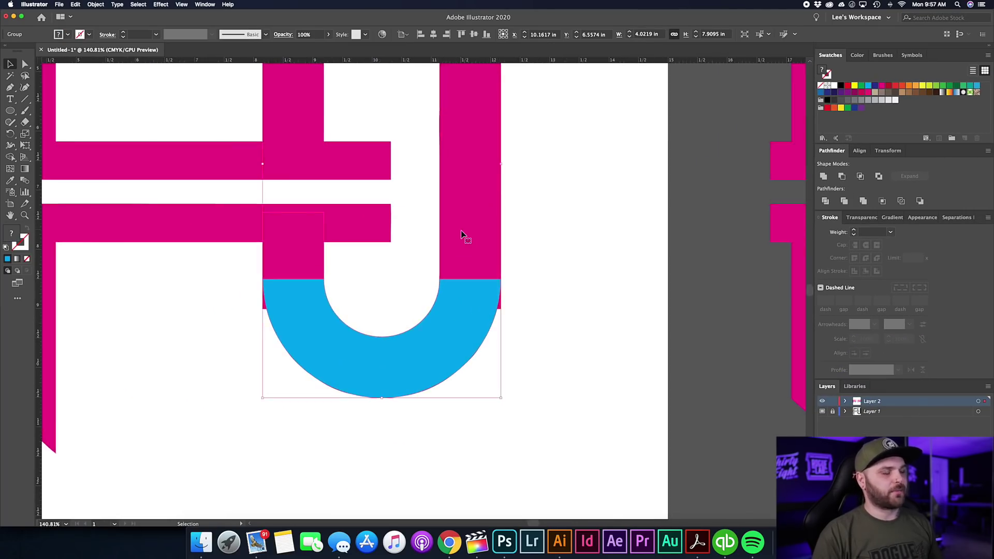
scroll(462, 235, "down", 1)
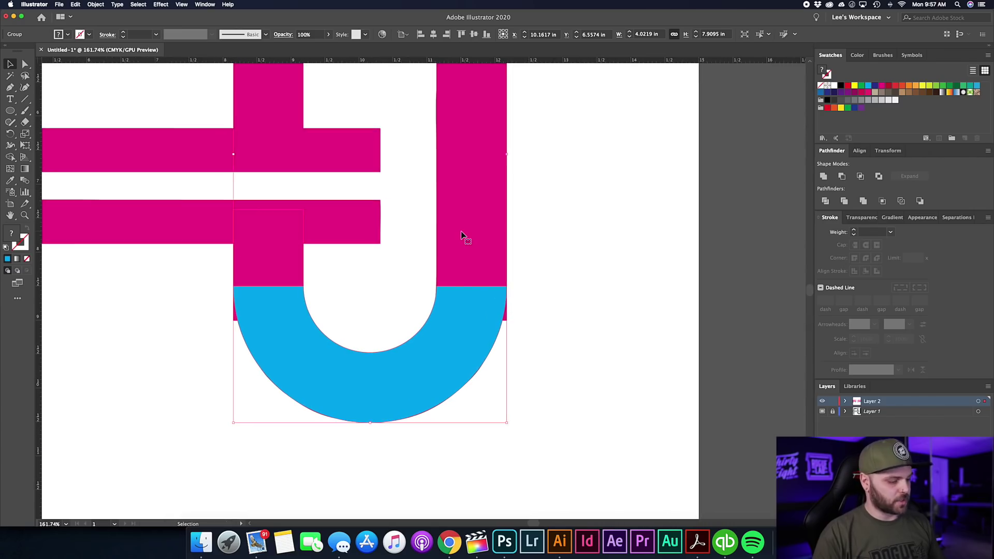
Step: Ungroup the trimmed pieces and check the blue U and magenta pieces individually
key("shift+super+g")
left_click(462, 236)
left_click(533, 266)
scroll(528, 328, "up", 5)
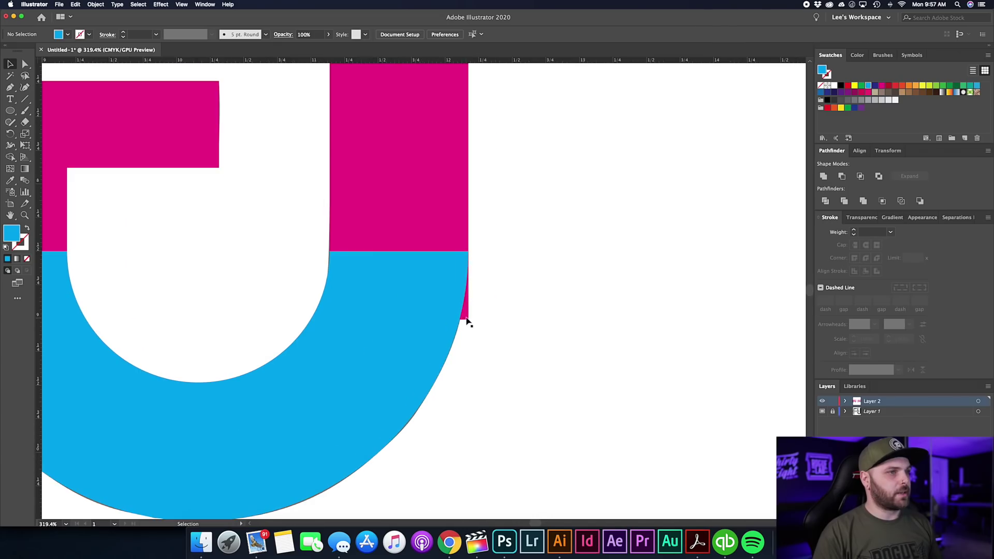
left_click(465, 317)
left_click(470, 319)
scroll(417, 318, "down", 4)
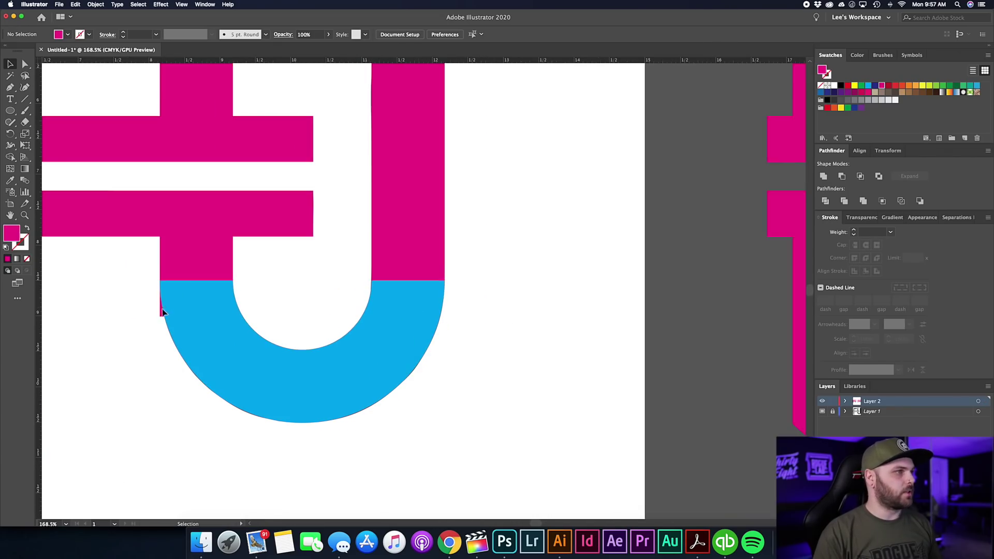
scroll(303, 268, "down", 1)
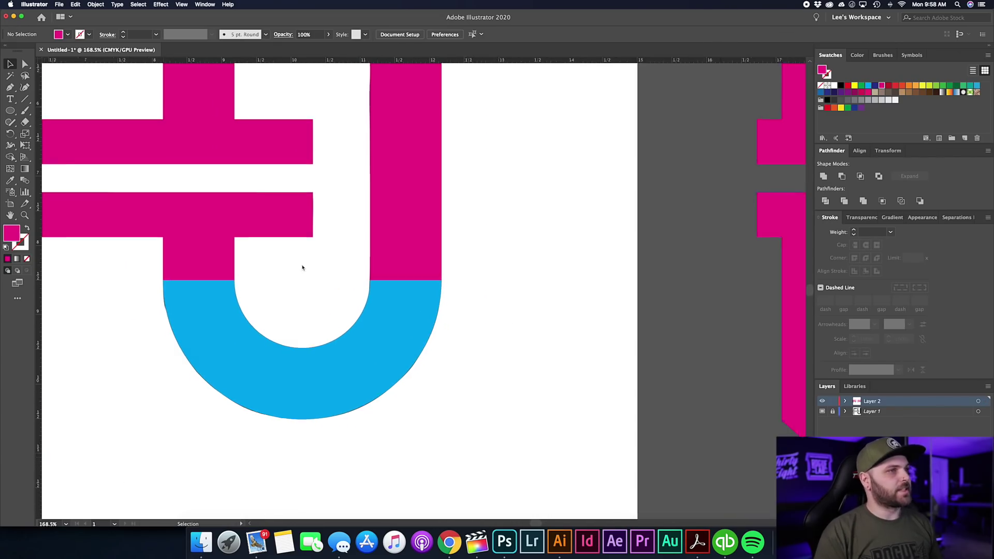
scroll(302, 268, "down", 3)
scroll(302, 264, "up", 1)
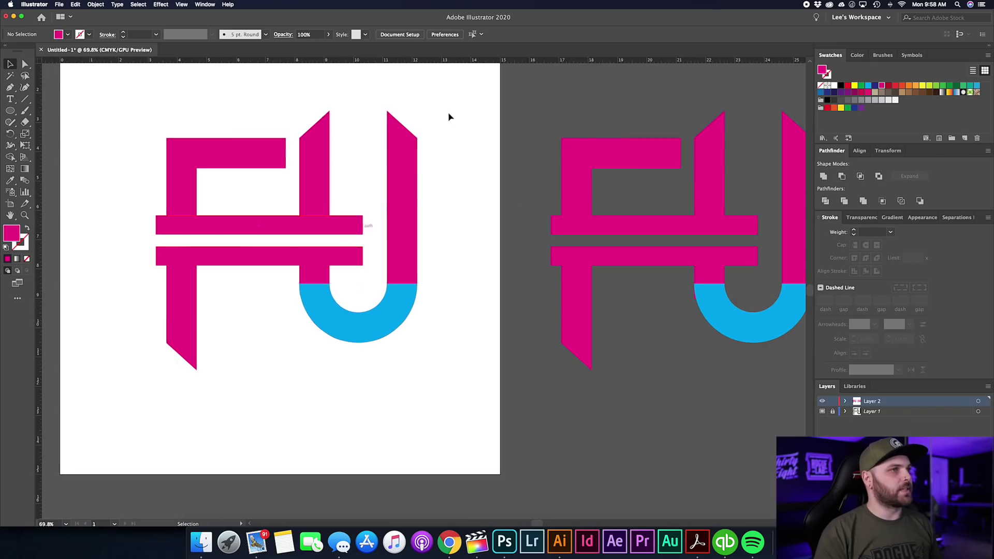
Step: Unite all pieces of the left FU artwork with Pathfinder and fill the merged shape with Black
left_click_drag(206, 312, 115, 390)
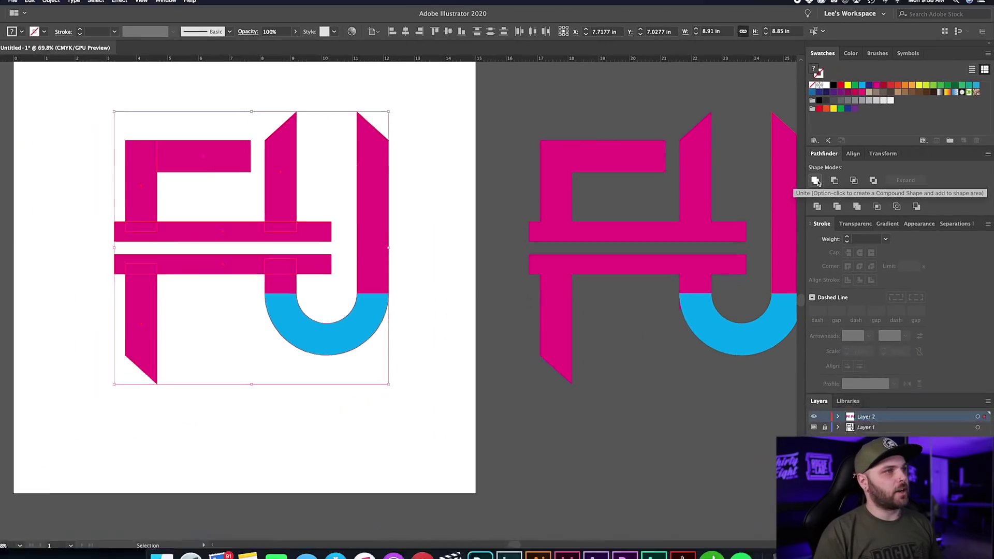
left_click(757, 210)
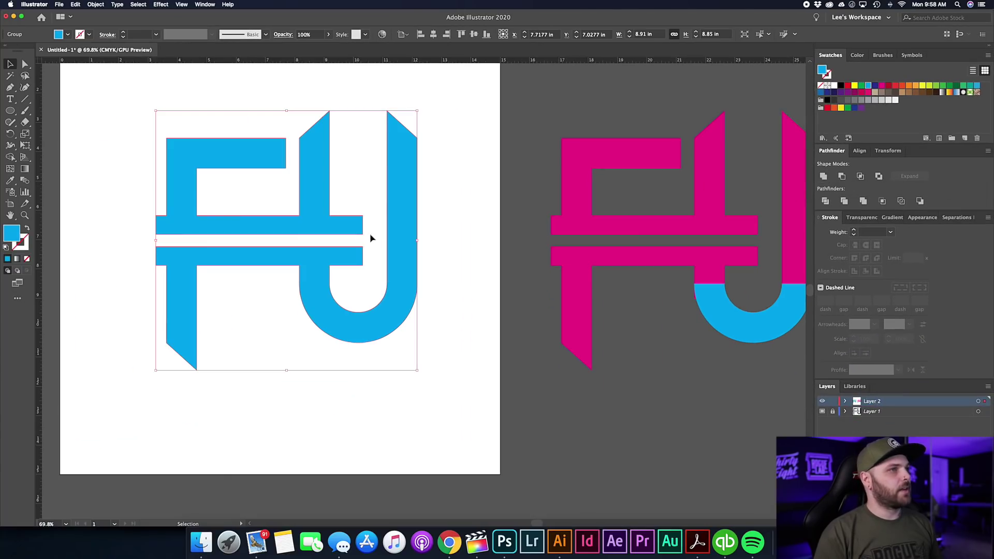
left_click(841, 87)
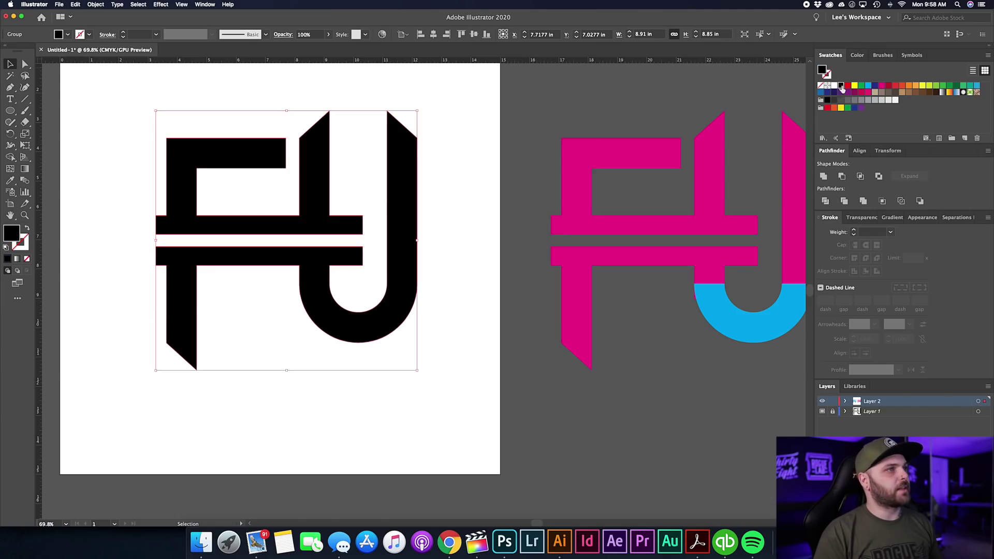
left_click(459, 152)
scroll(332, 192, "up", 5)
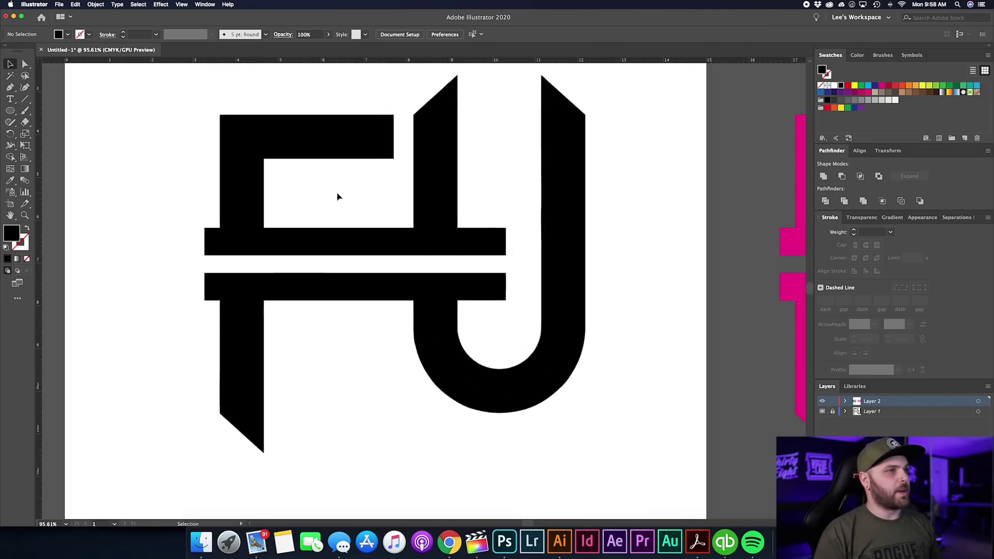
scroll(337, 196, "down", 3)
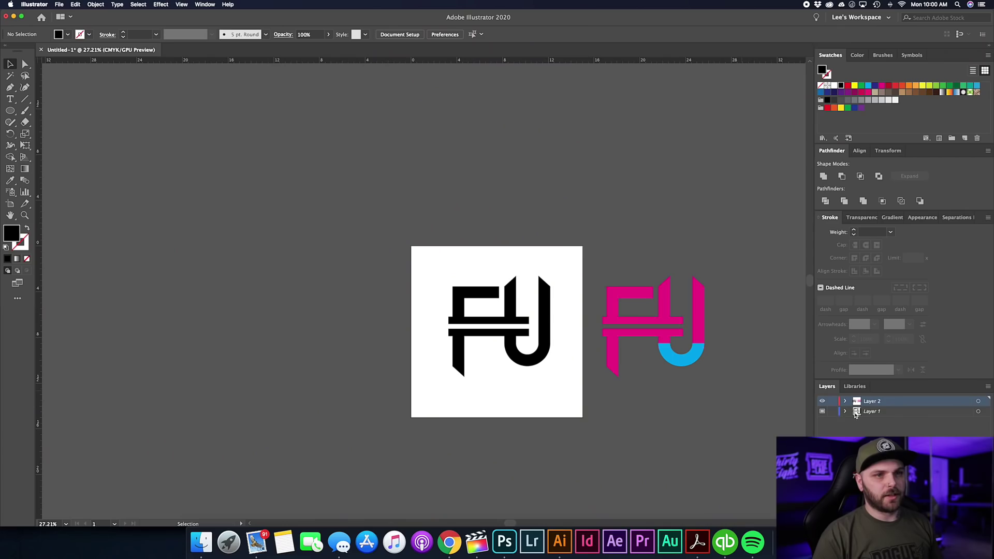
Step: Confirm the Layer 1 options and move the black FU artwork into place beside the original reference
double_click(856, 412)
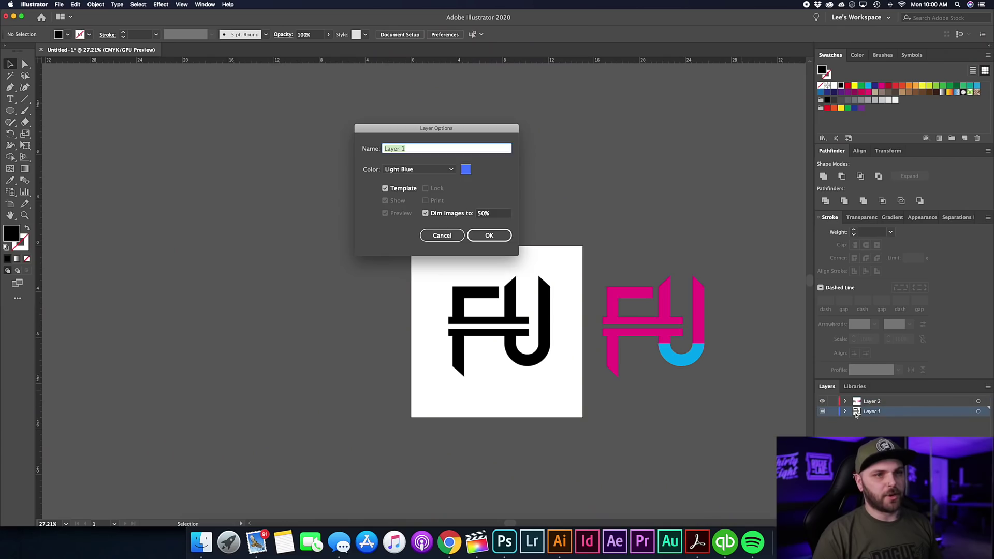
left_click(489, 236)
scroll(452, 309, "down", 3)
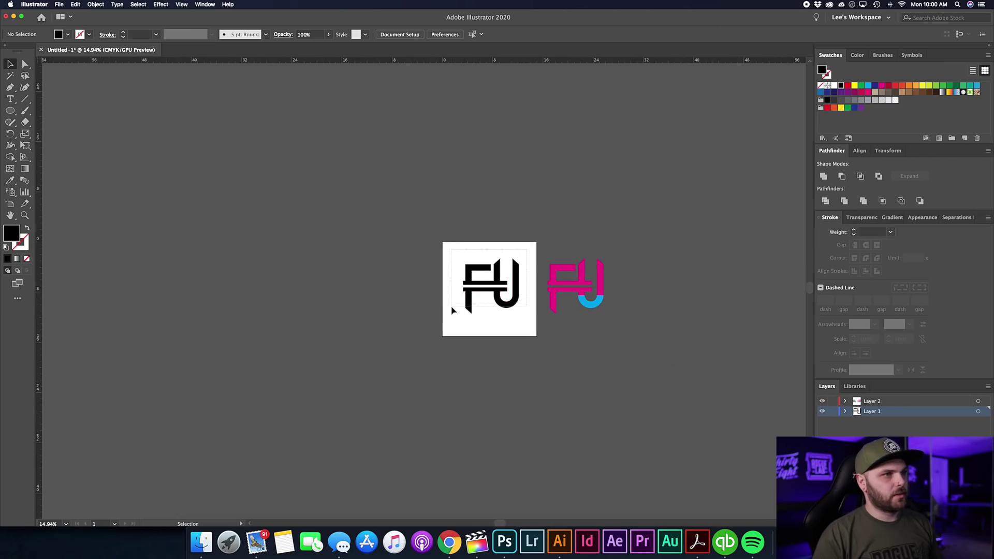
left_click_drag(452, 309, 469, 297)
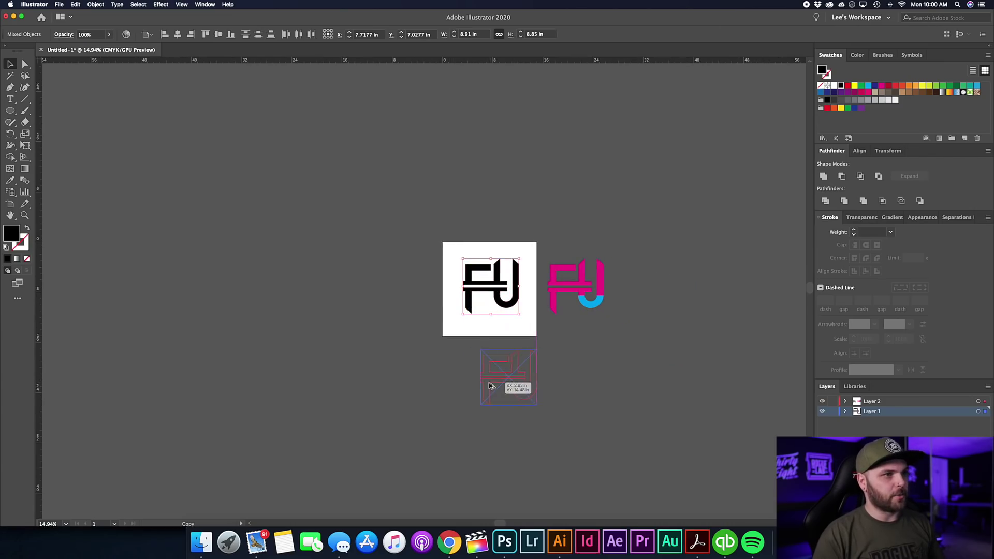
scroll(456, 383, "up", 3)
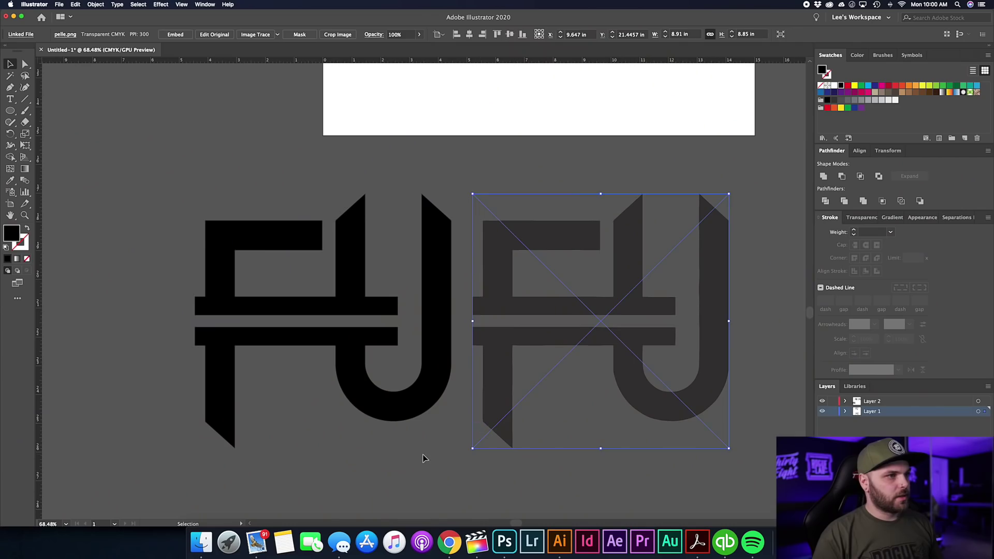
left_click(421, 455)
scroll(423, 458, "up", 3)
scroll(423, 459, "down", 4)
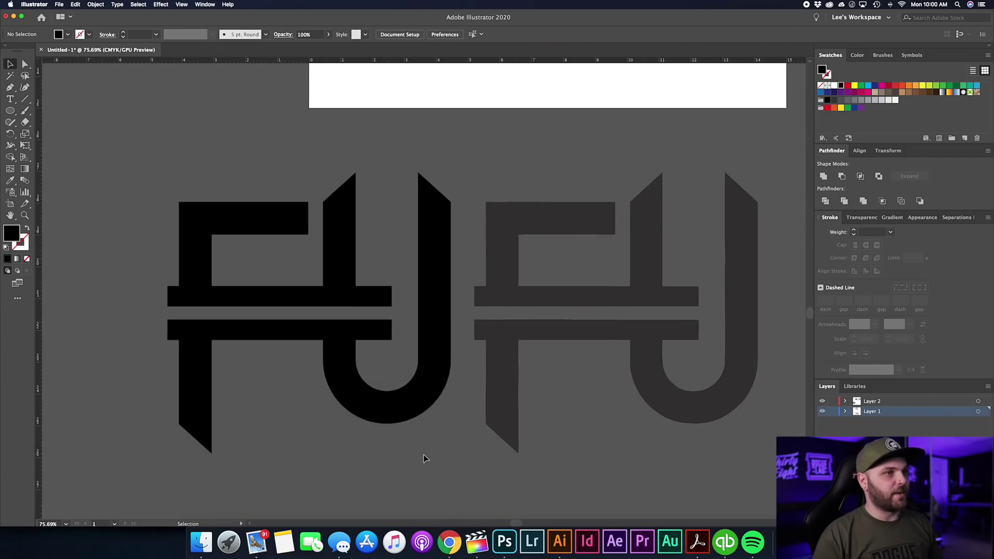
Step: Hide all panels with Tab and view the black FU next to the dark grey reference
key("Tab")
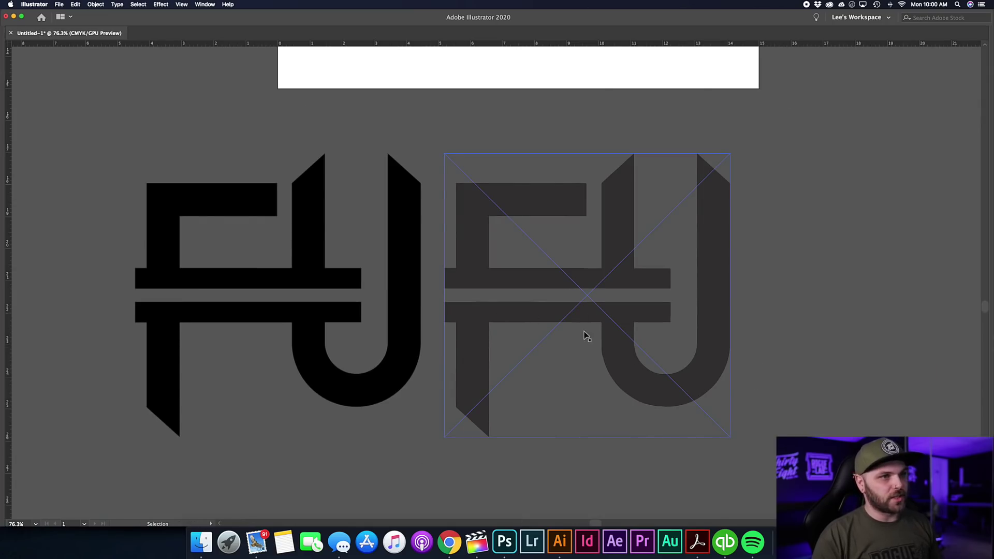
scroll(646, 320, "up", 3)
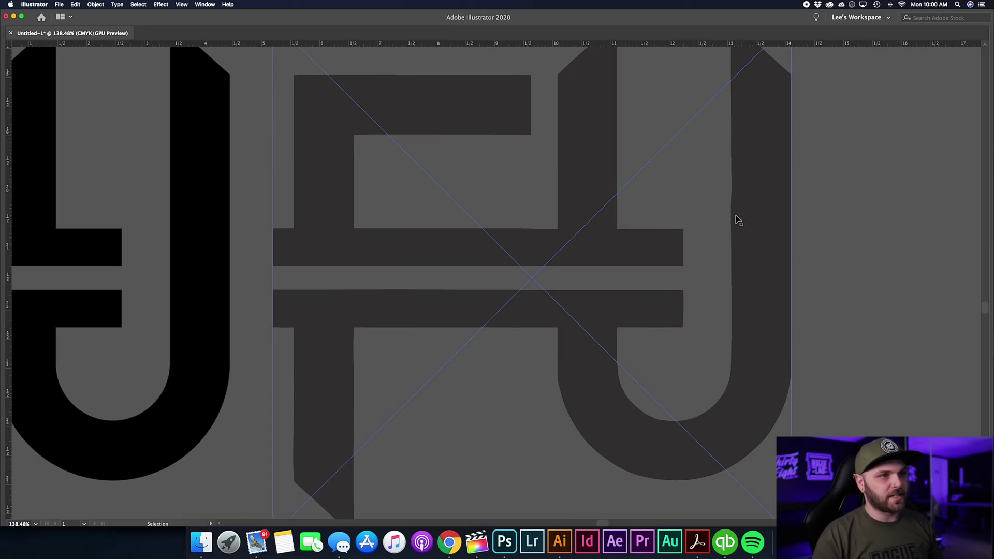
scroll(707, 305, "down", 2)
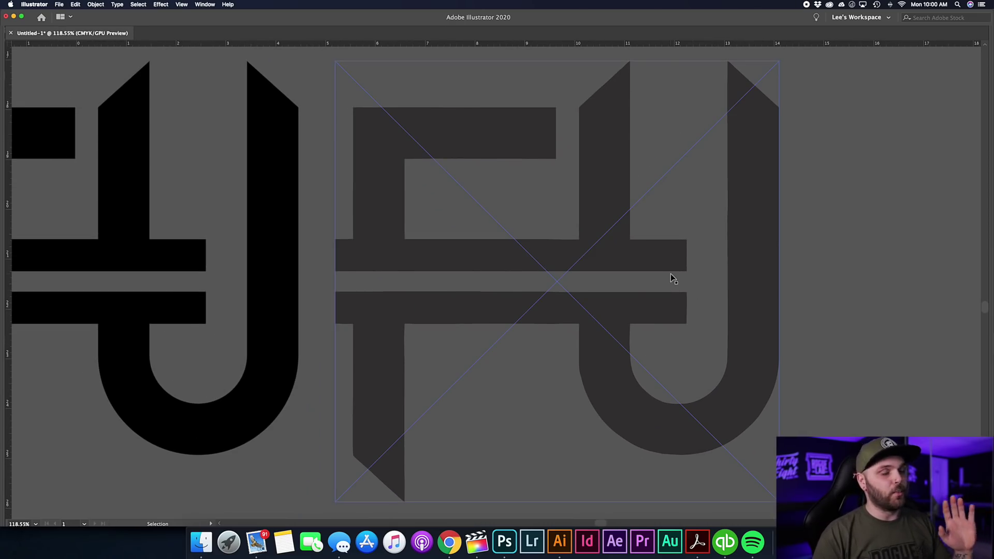
scroll(433, 266, "down", 3)
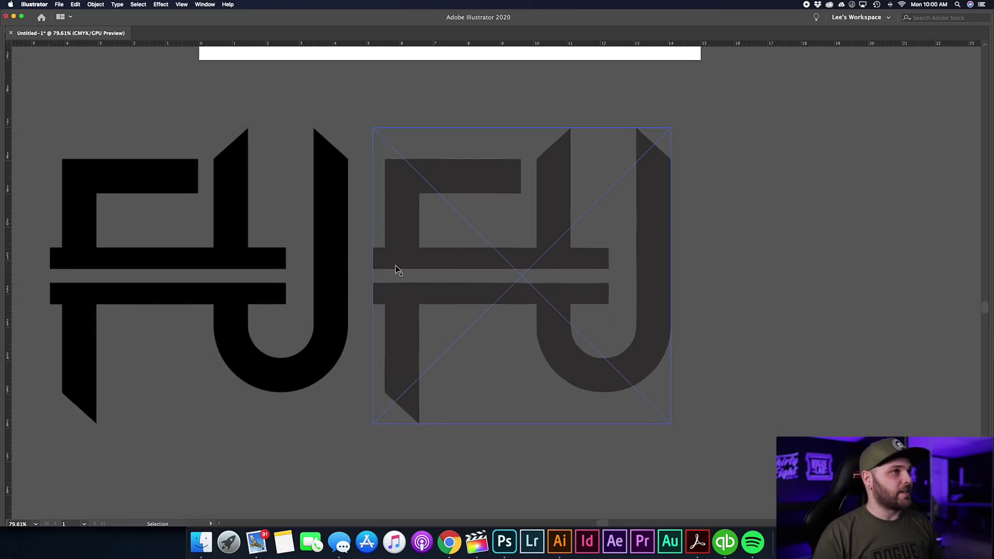
scroll(395, 262, "left", 5)
left_click(347, 268)
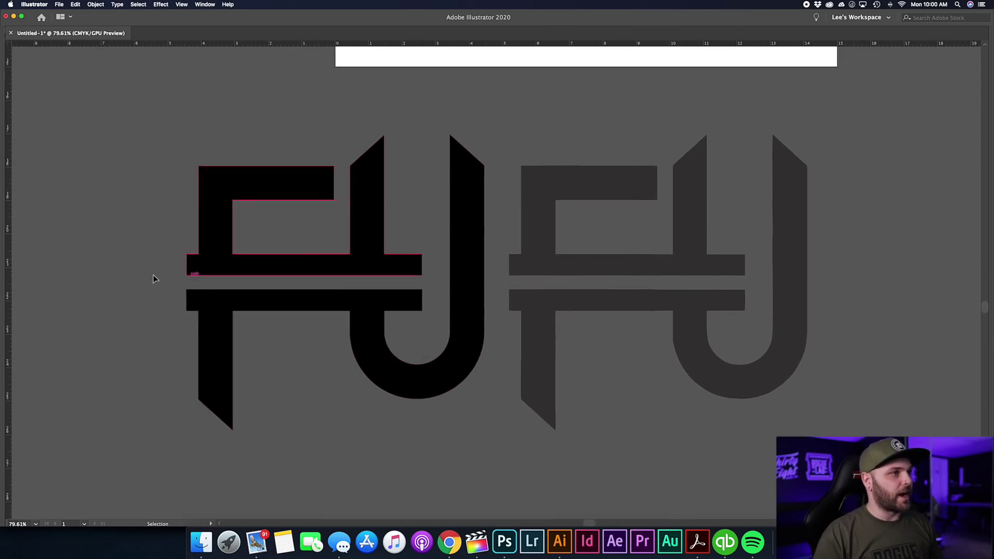
scroll(150, 277, "up", 2)
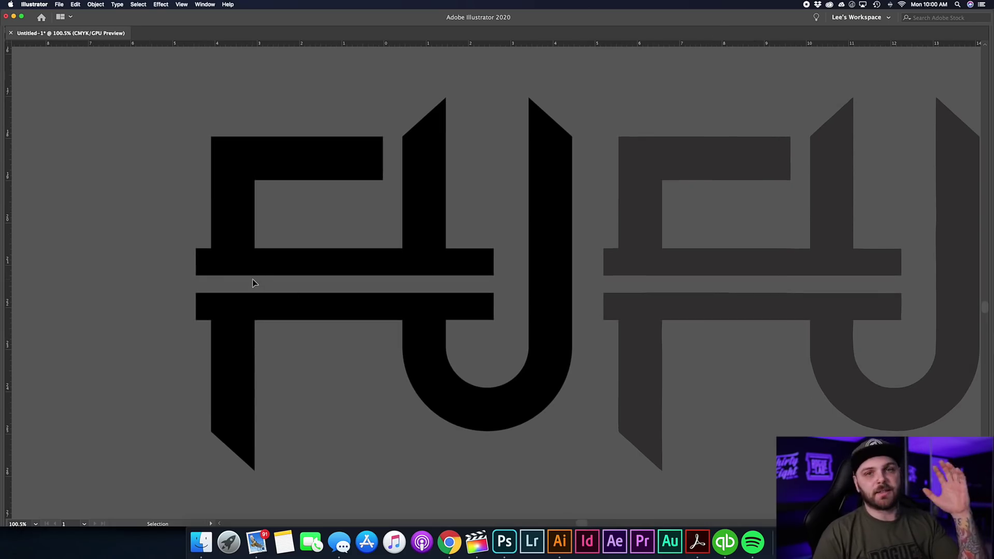